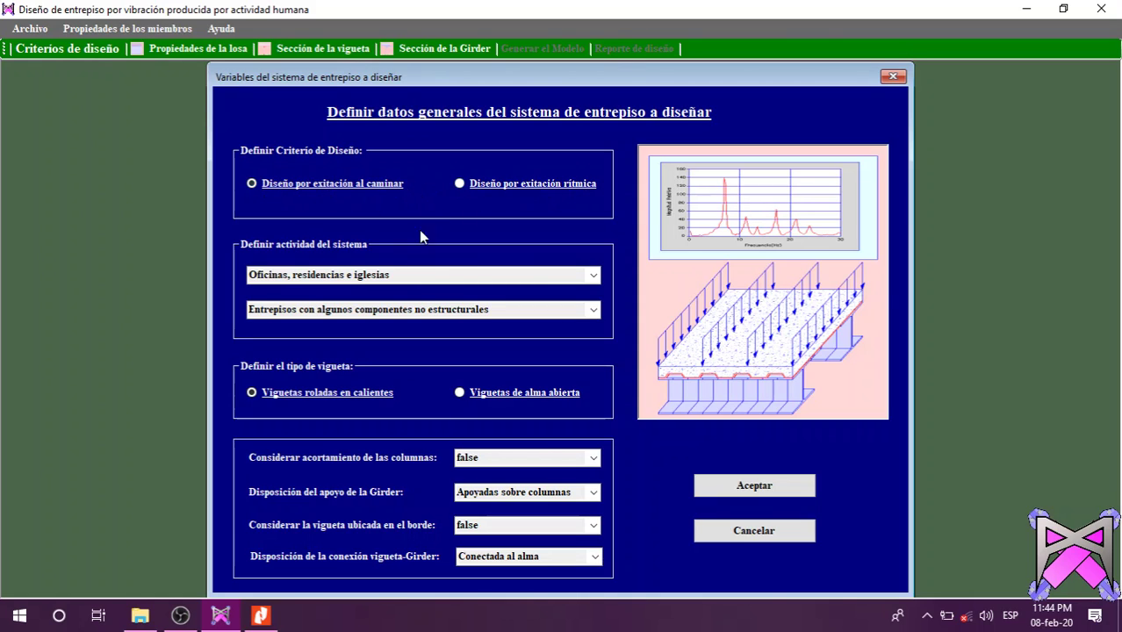
Step: Review the system activity choices, then examine the evaluation table and selected case in the Ejercicio 1 PDF in Nitro Pro
left_click(590, 278)
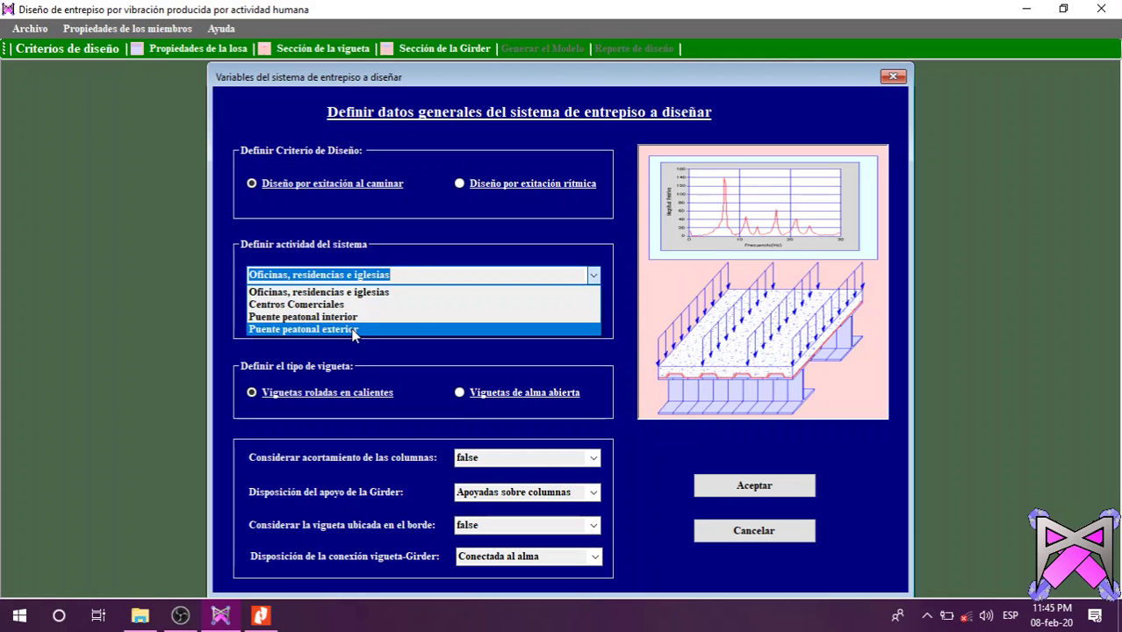
left_click(394, 228)
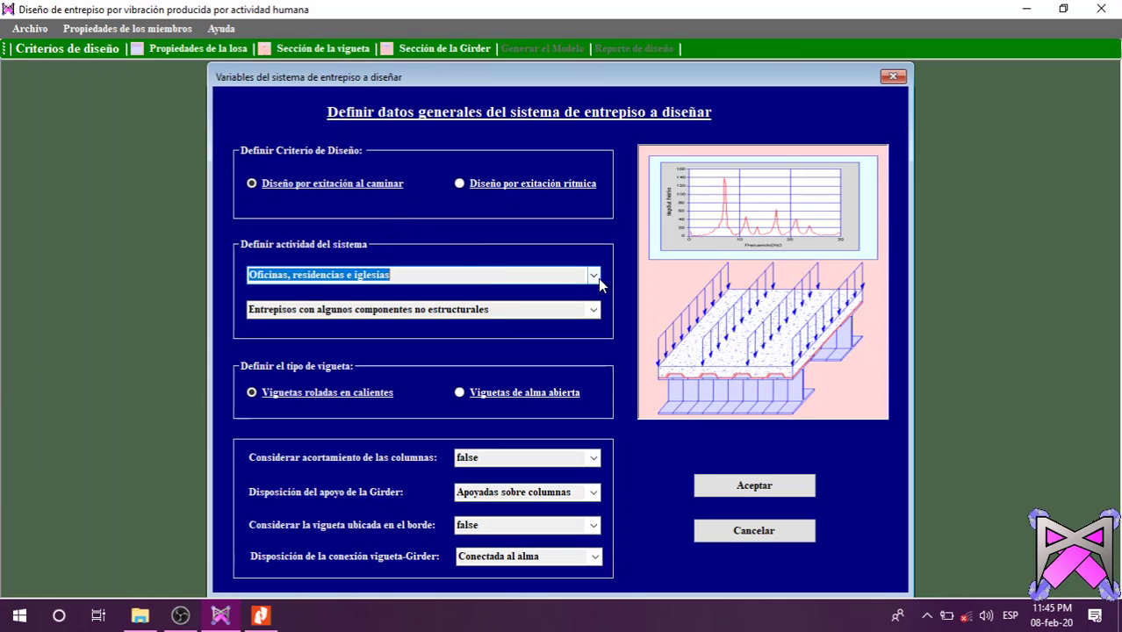
left_click(260, 616)
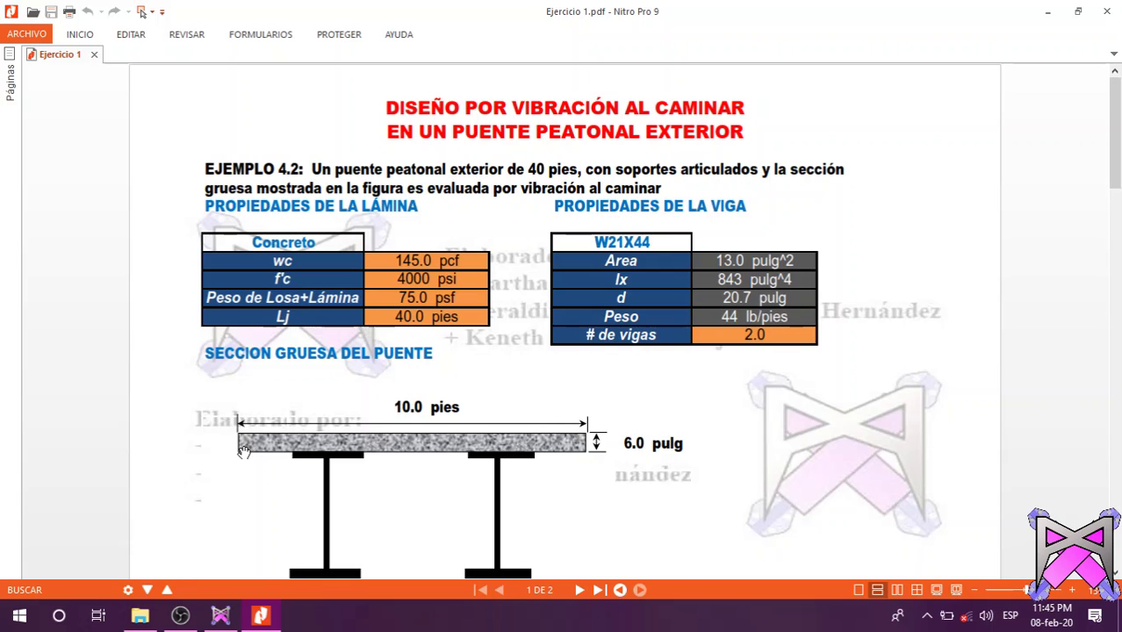
scroll(249, 492, "down", 3)
scroll(244, 453, "down", 15)
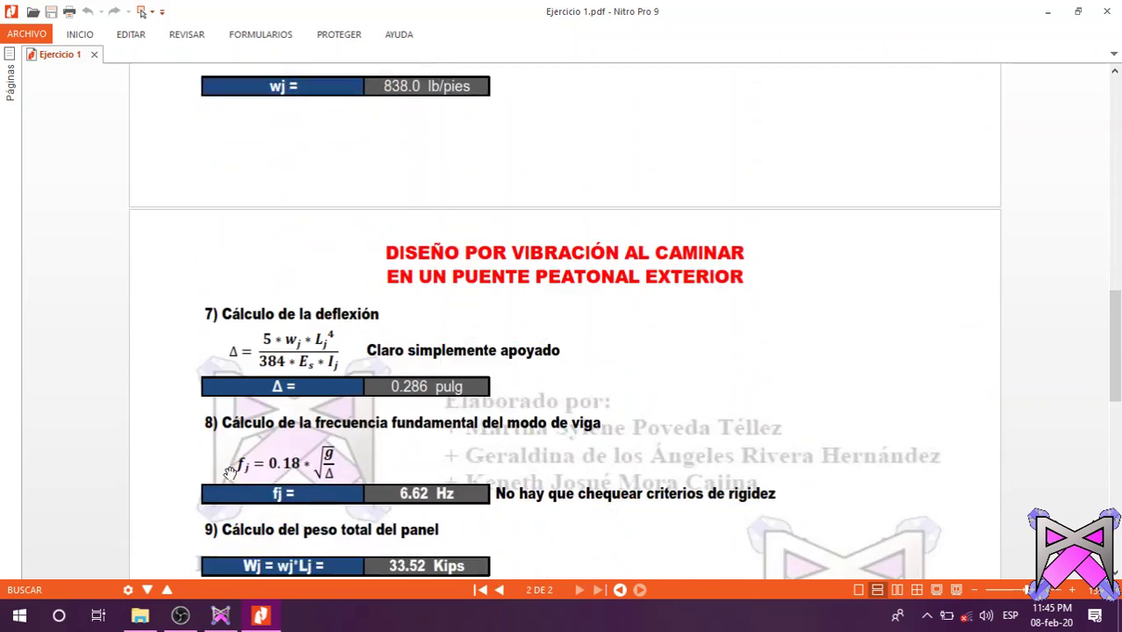
scroll(230, 471, "down", 6)
scroll(307, 429, "up", 2)
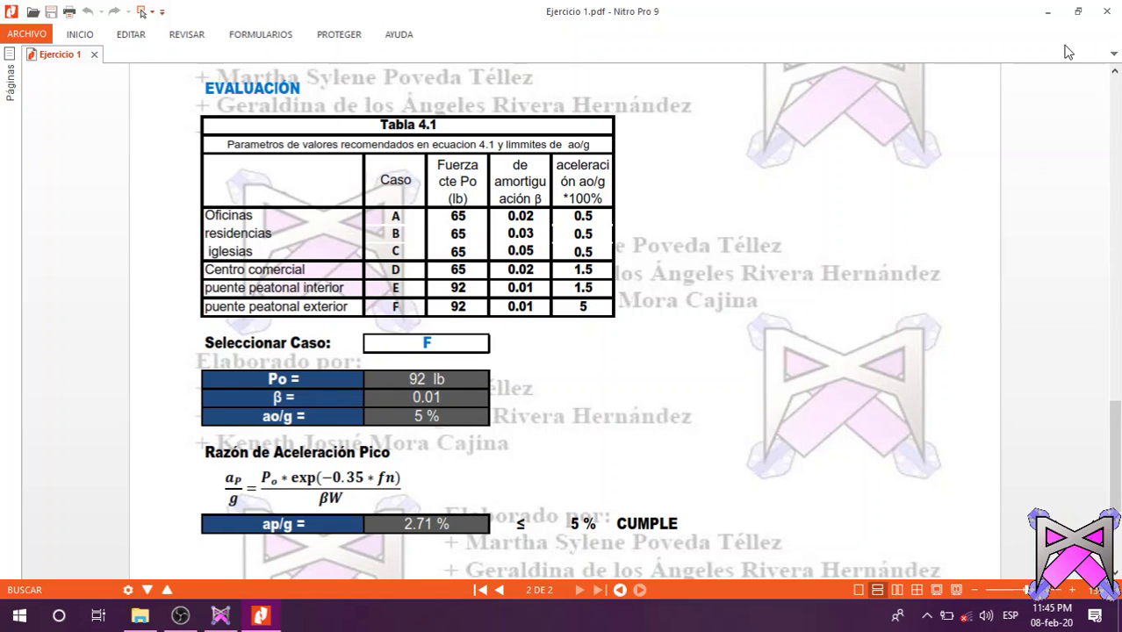
left_click(1042, 10)
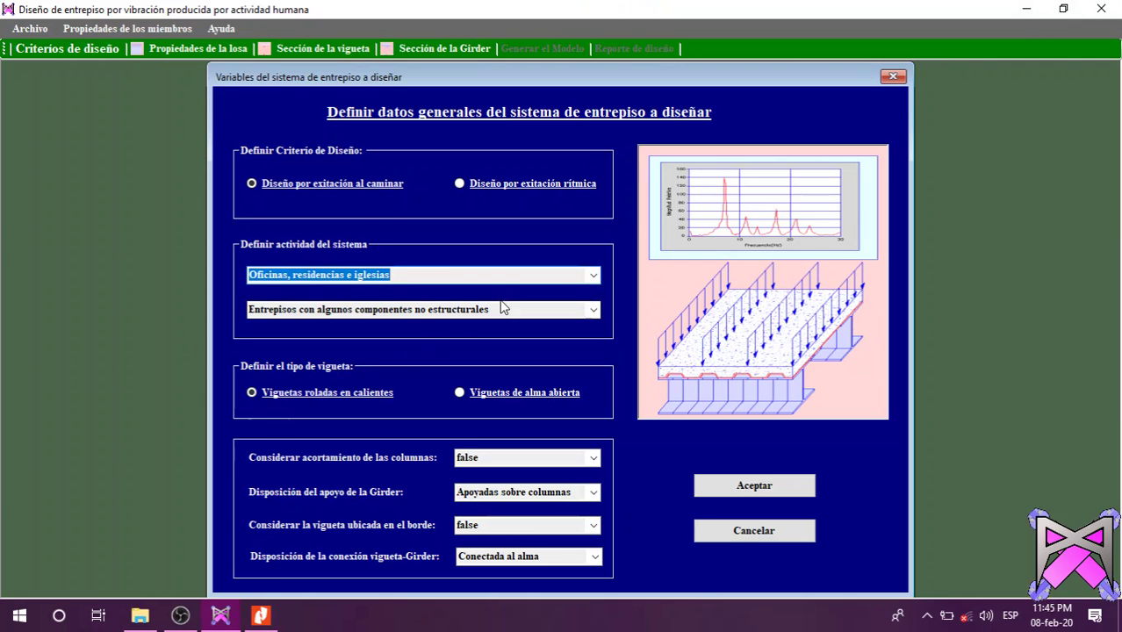
Step: Try the system activities Puente peatonal exterior, Centros Comerciales, and Oficinas, residencias e iglesias, and view the non-structural component choices
left_click(592, 277)
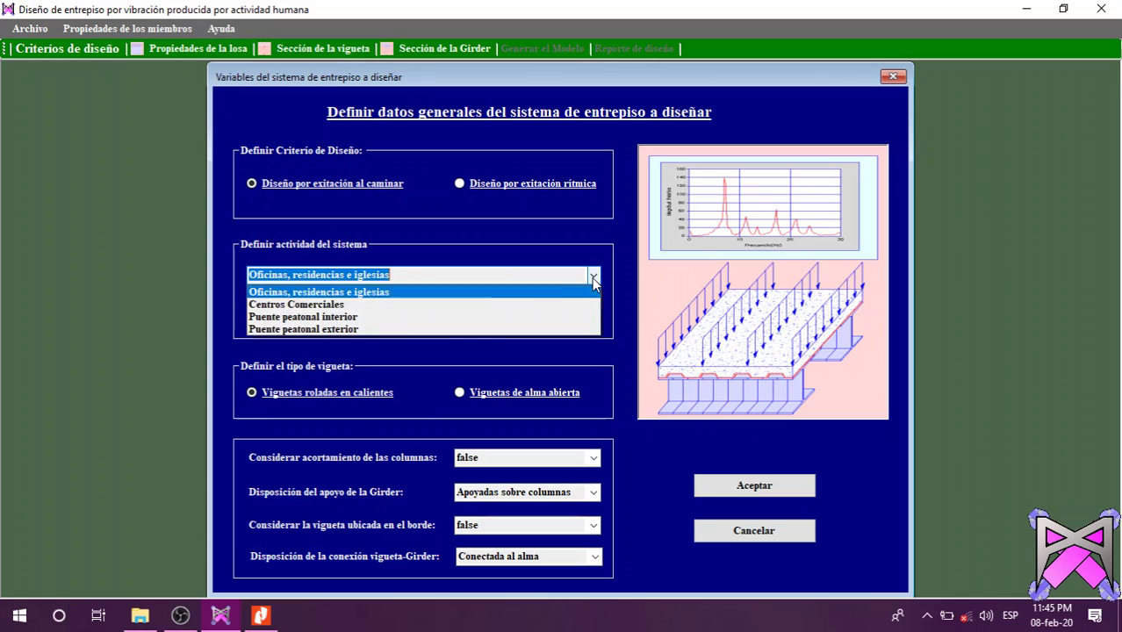
left_click(319, 329)
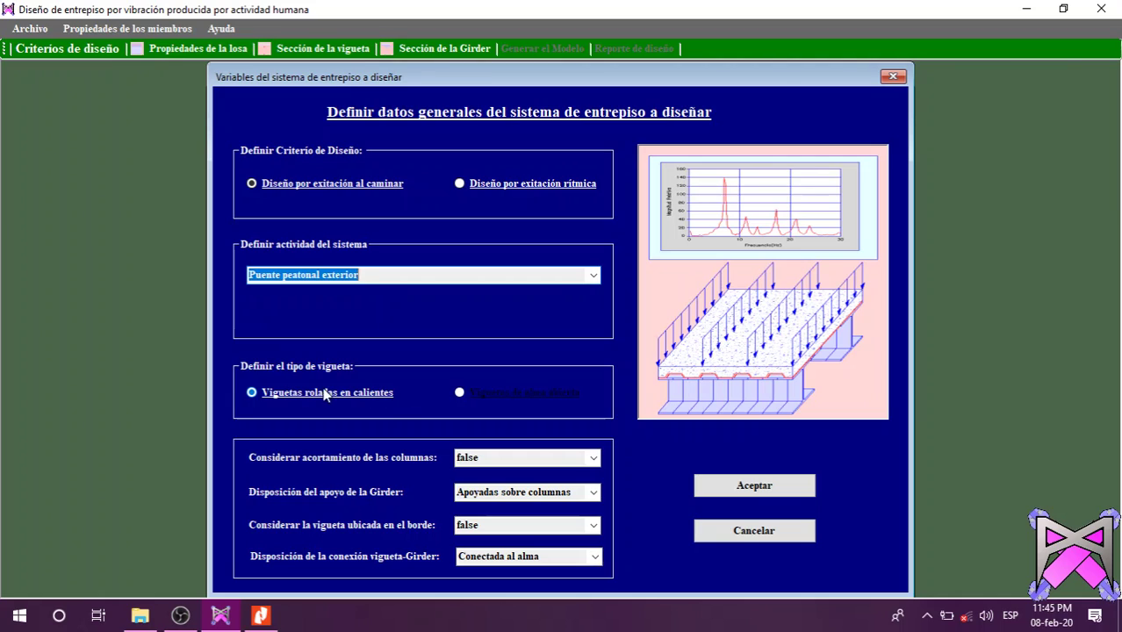
left_click(594, 276)
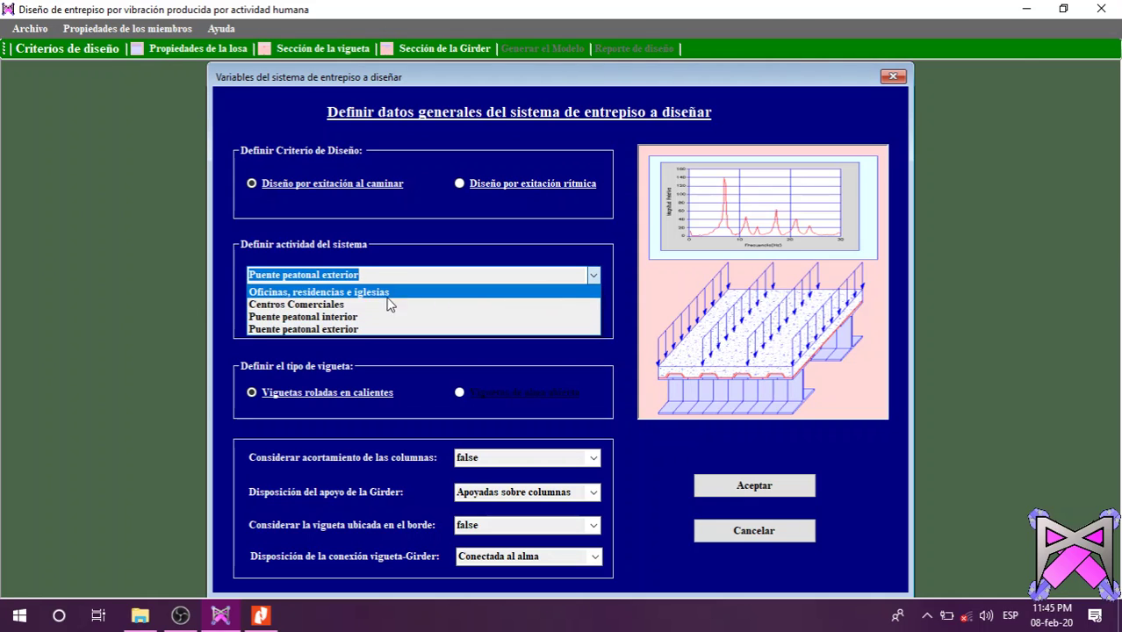
left_click(333, 304)
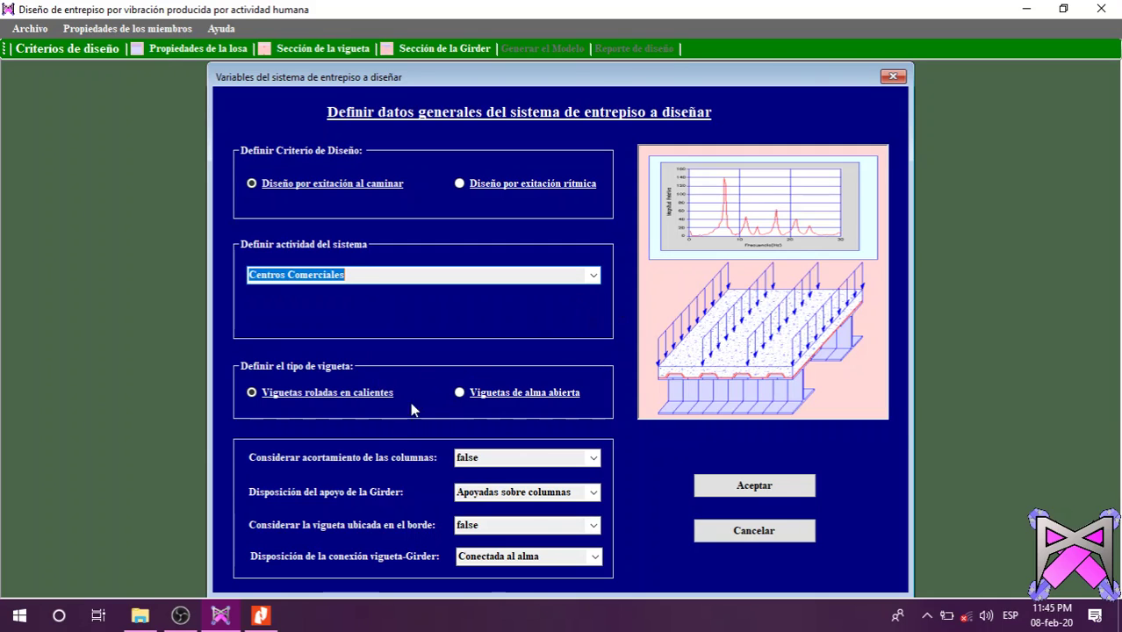
left_click(594, 279)
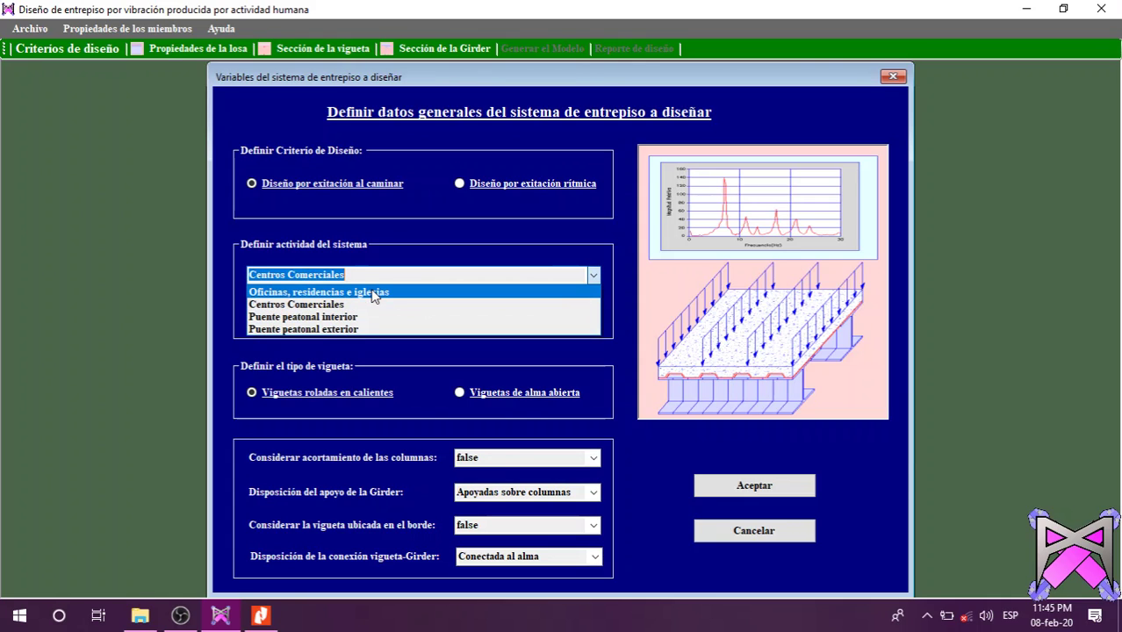
left_click(373, 293)
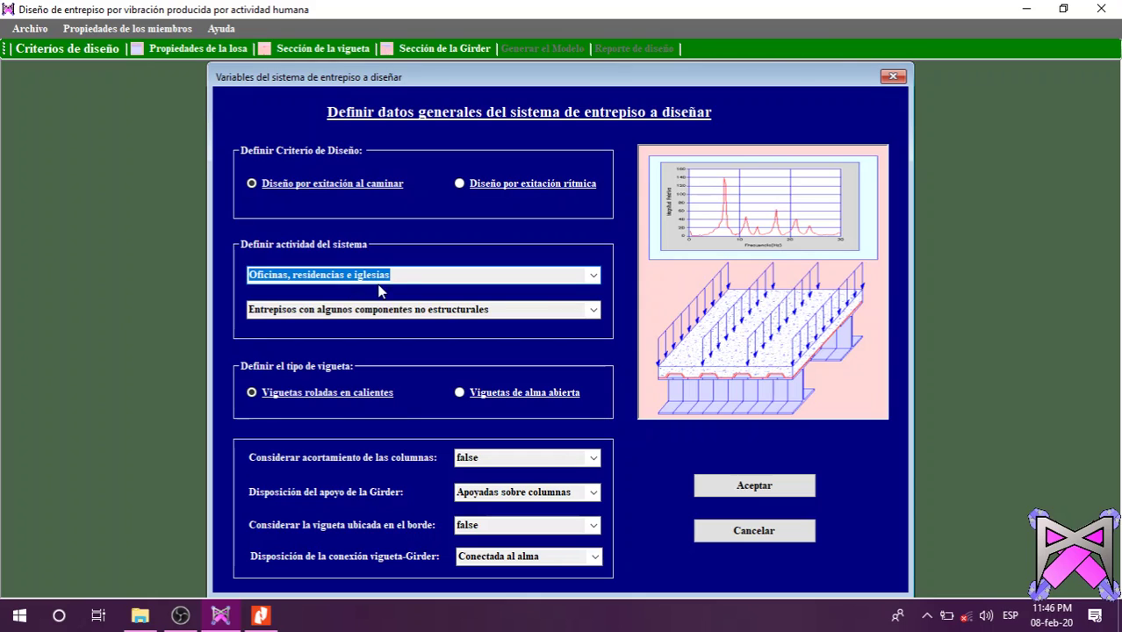
left_click(585, 313)
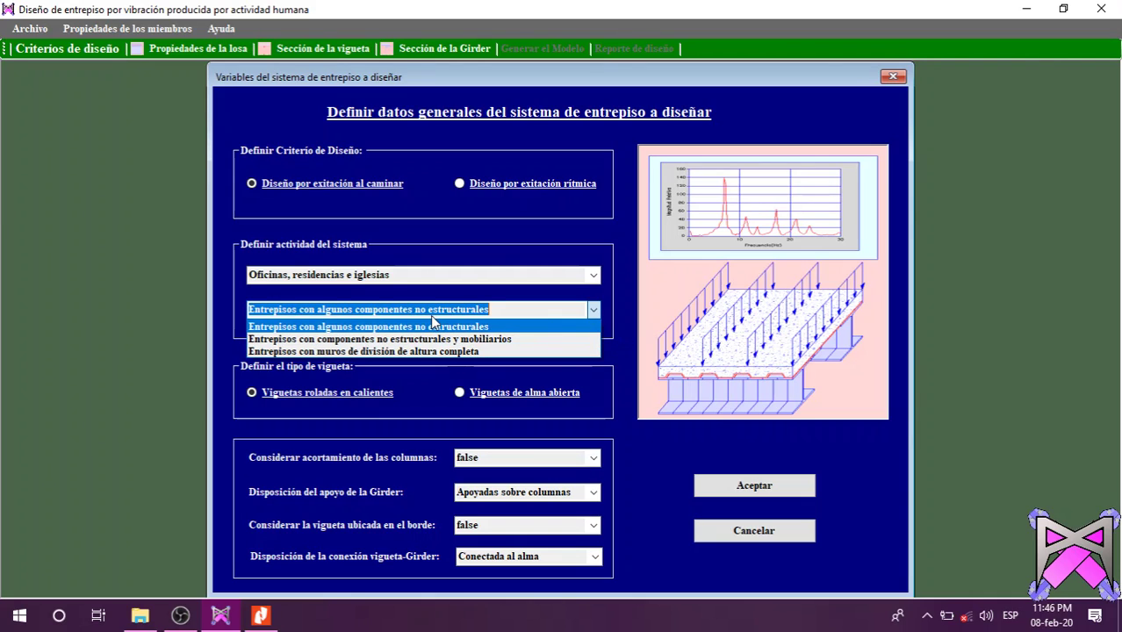
Step: Set the system activity to Puente peatonal exterior and accept the general floor system data
left_click(597, 281)
left_click(595, 278)
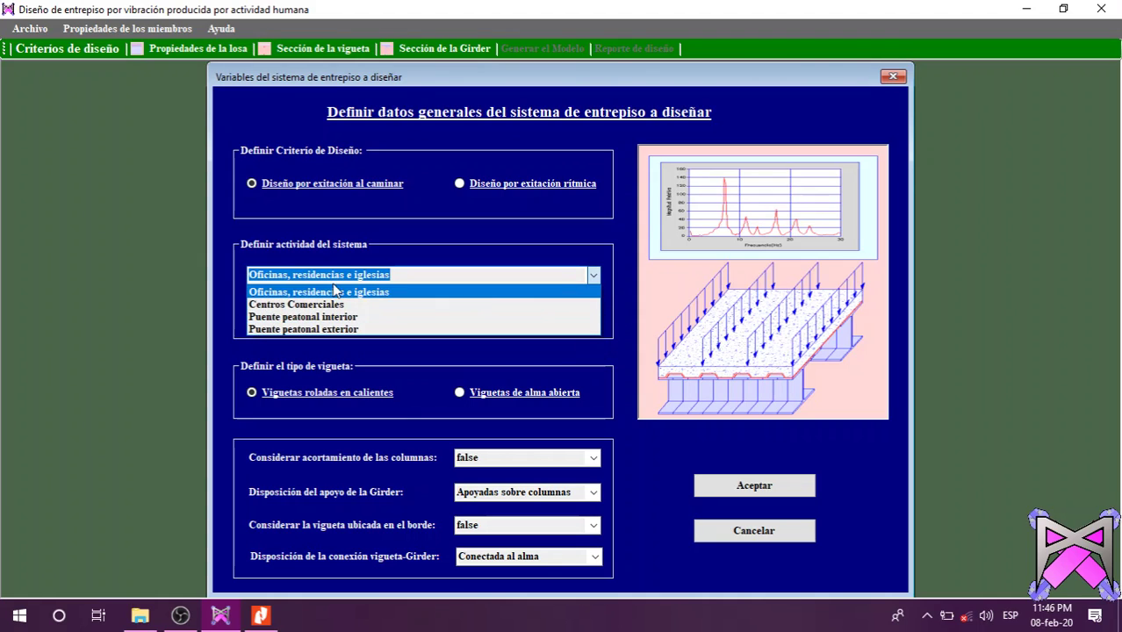
left_click(331, 329)
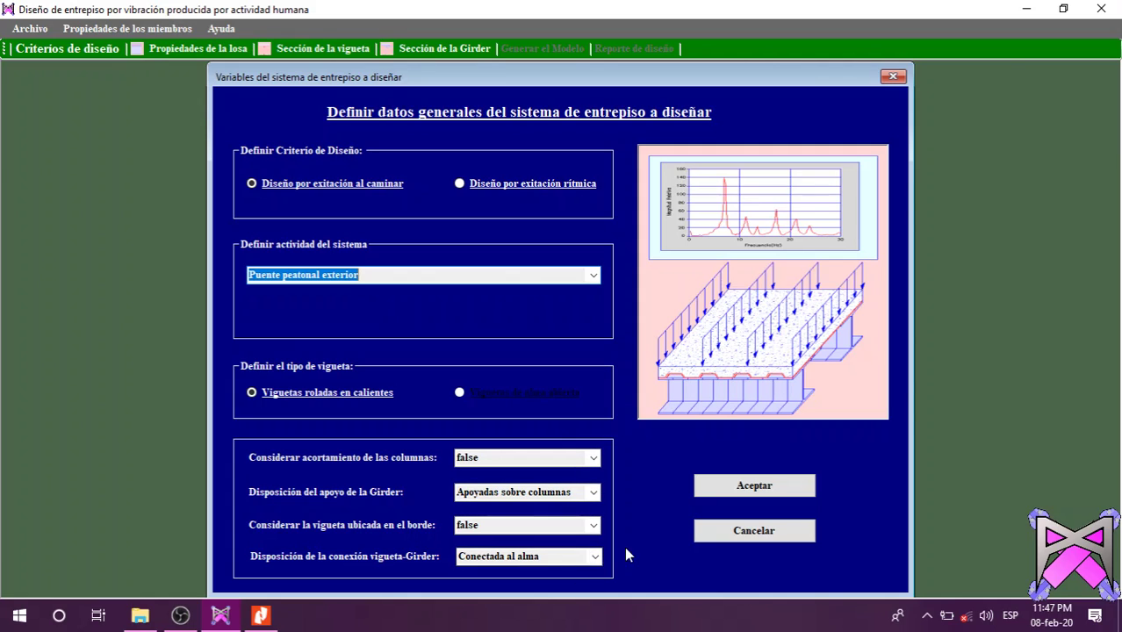
left_click(713, 494)
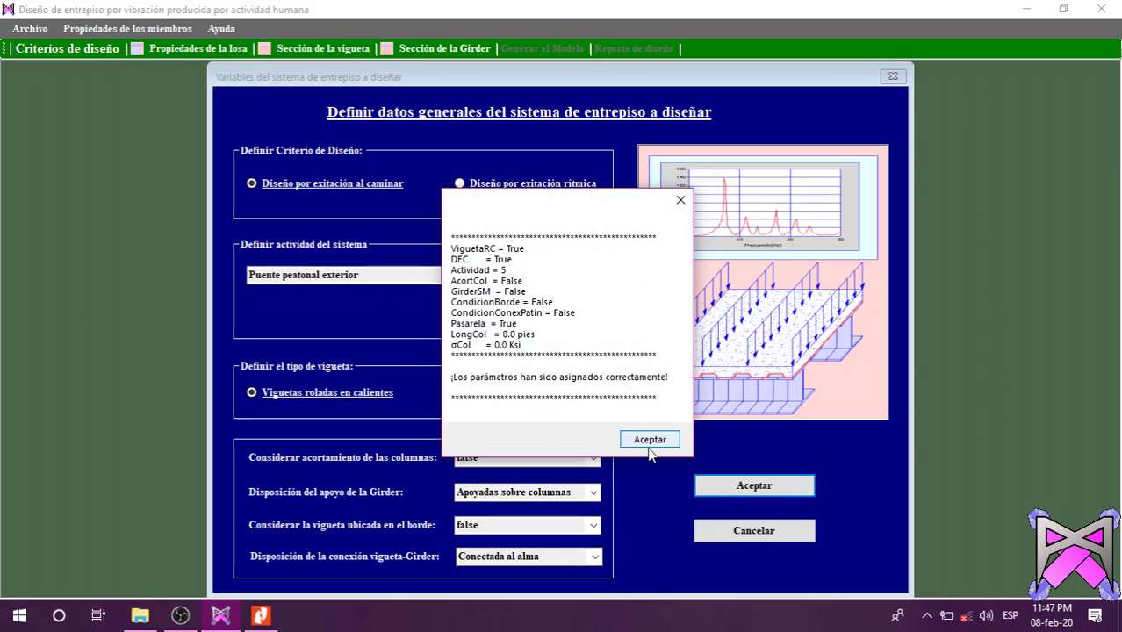
left_click(649, 444)
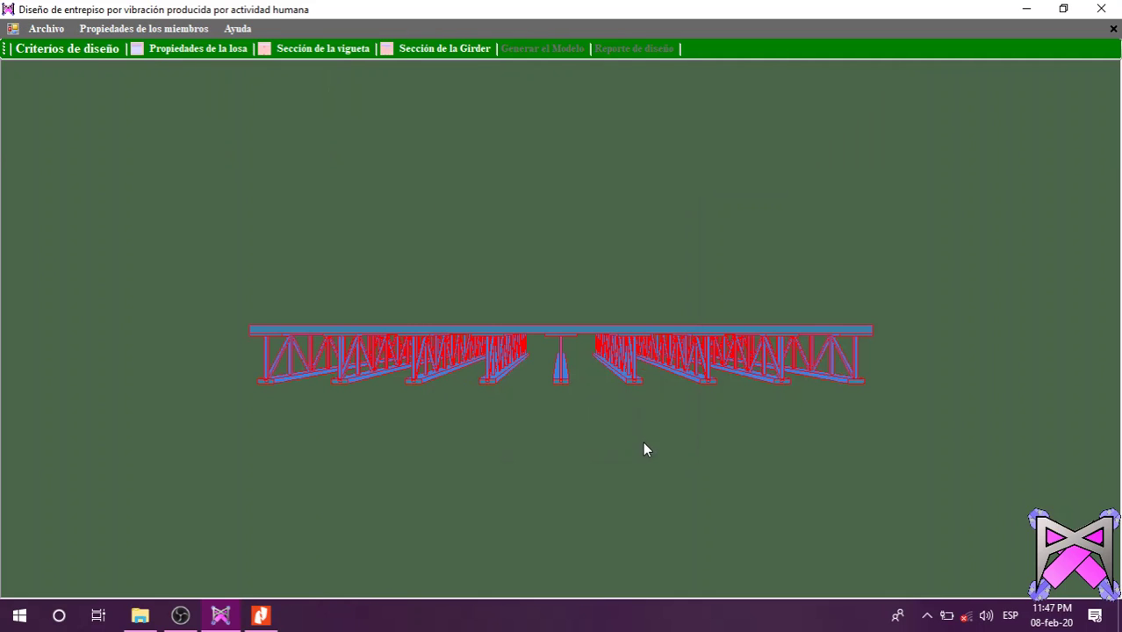
Step: Open the slab properties, consult the exercise data in the Nitro Pro PDF, and set the concrete compressive strength F'c to 4000 psi
left_click(141, 54)
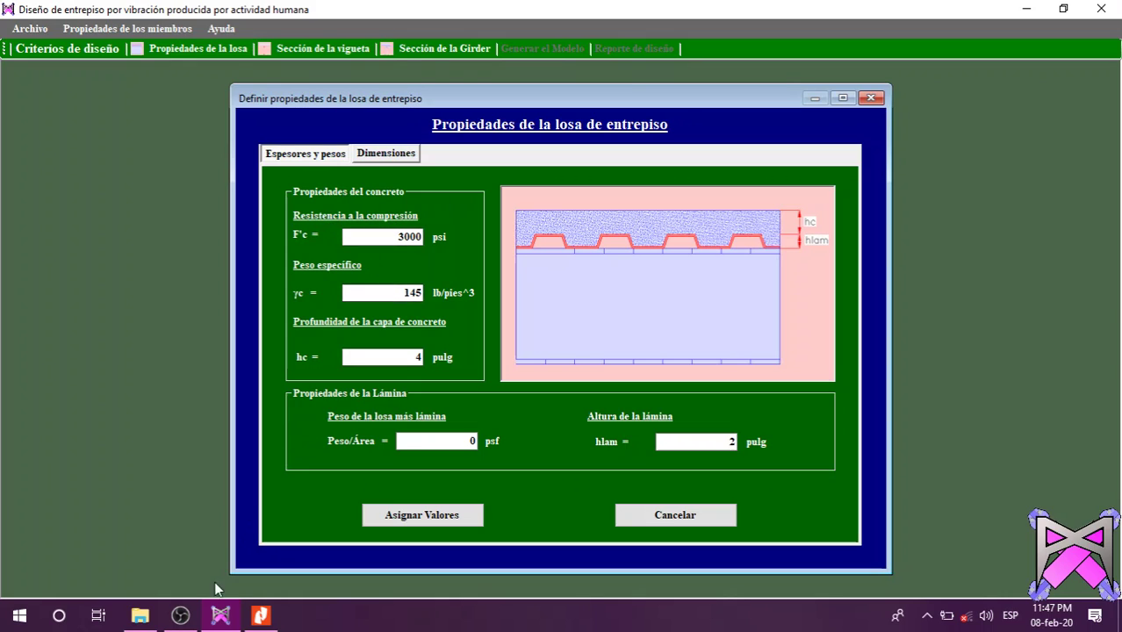
left_click(261, 616)
scroll(844, 312, "up", 10)
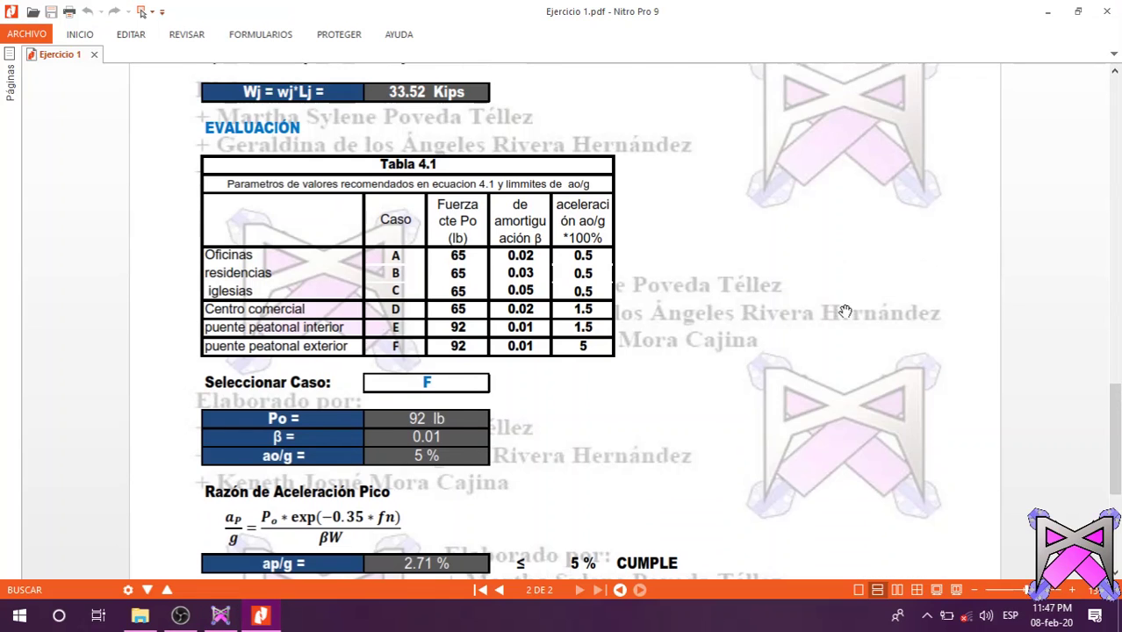
scroll(844, 312, "up", 10)
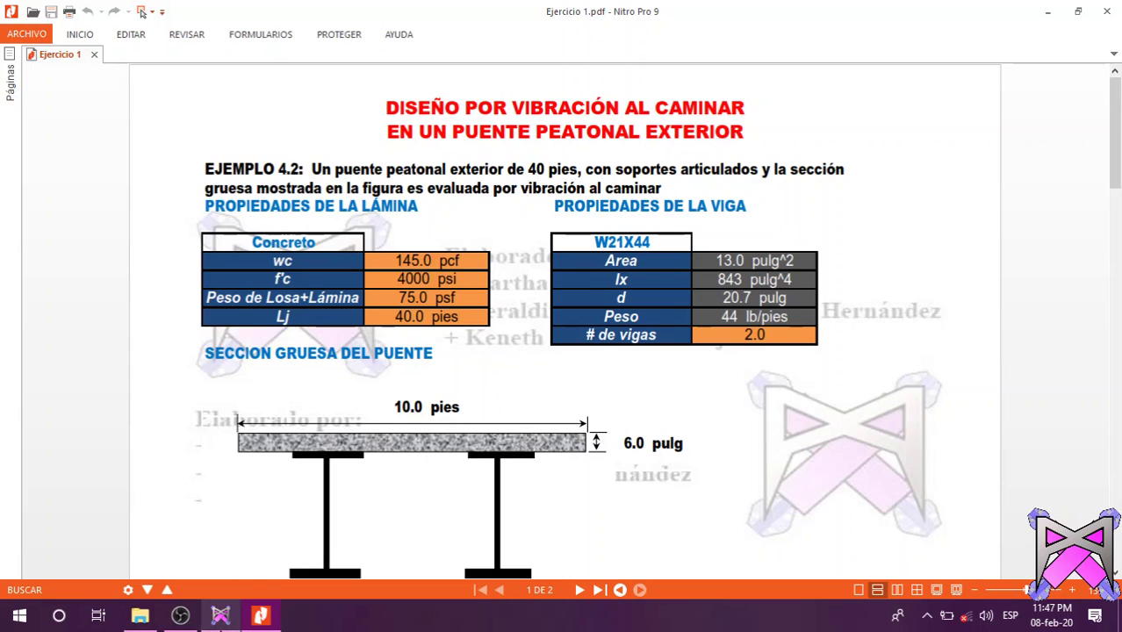
left_click(220, 615)
double_click(402, 237)
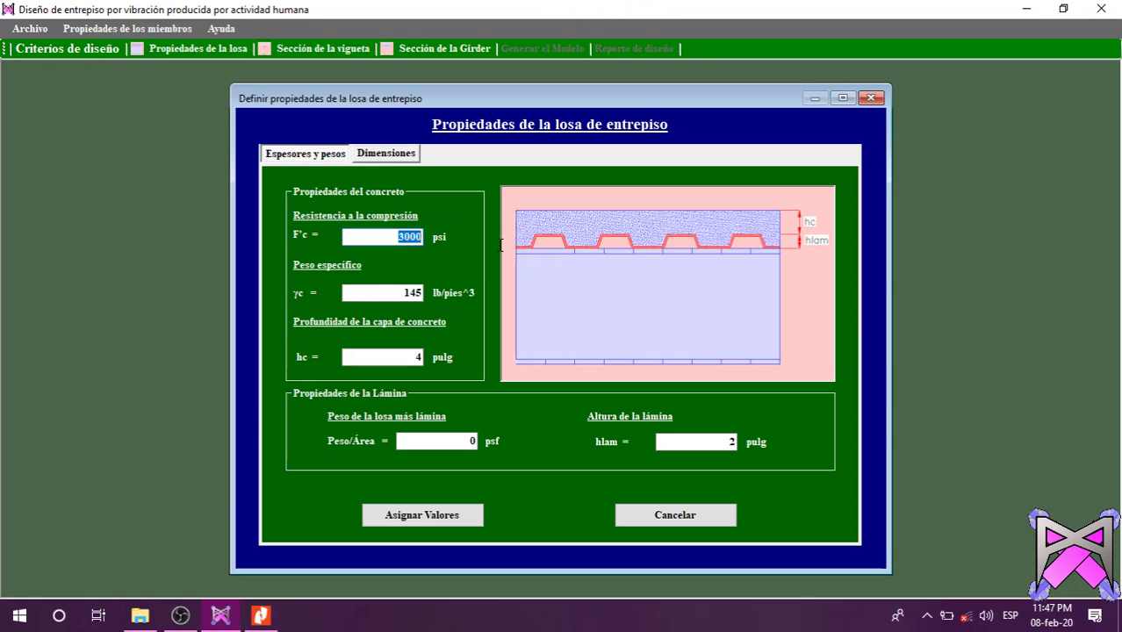
type("4")
key("Tab")
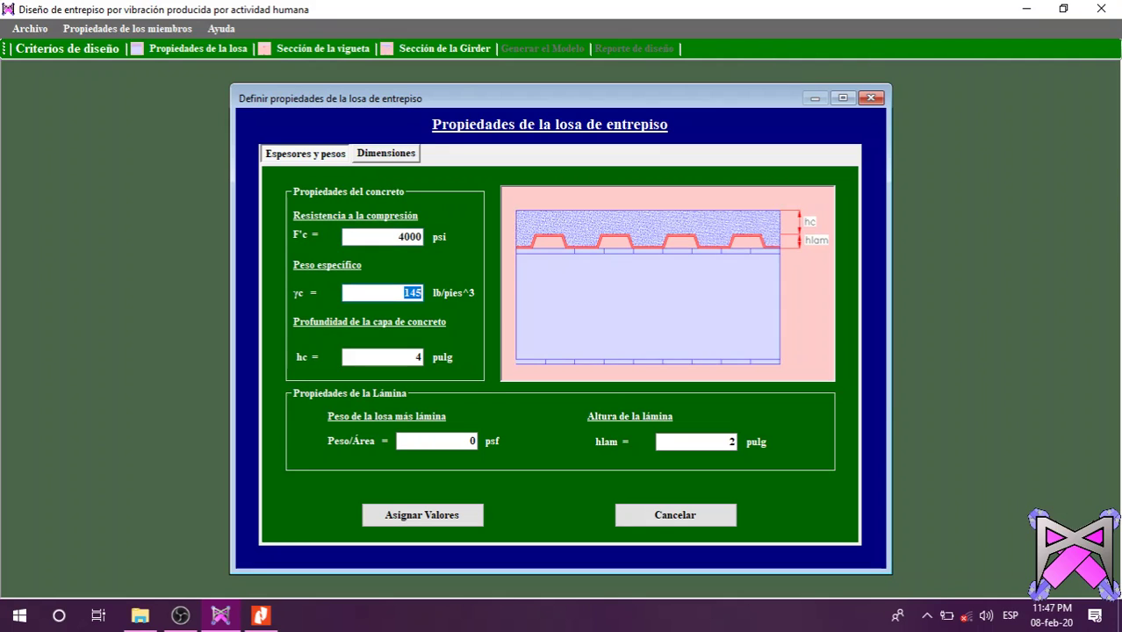
Step: Check the concrete properties in the Nitro Pro exercise PDF again and re-enter the slab's compressive strength F'c as 4000 psi
left_click(261, 615)
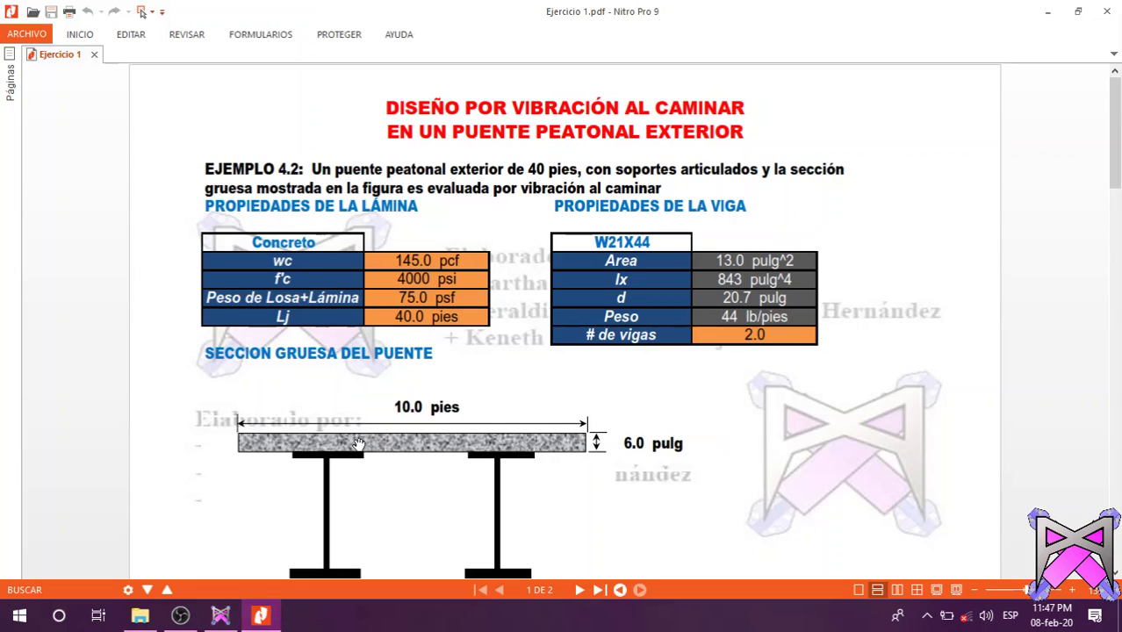
left_click(268, 619)
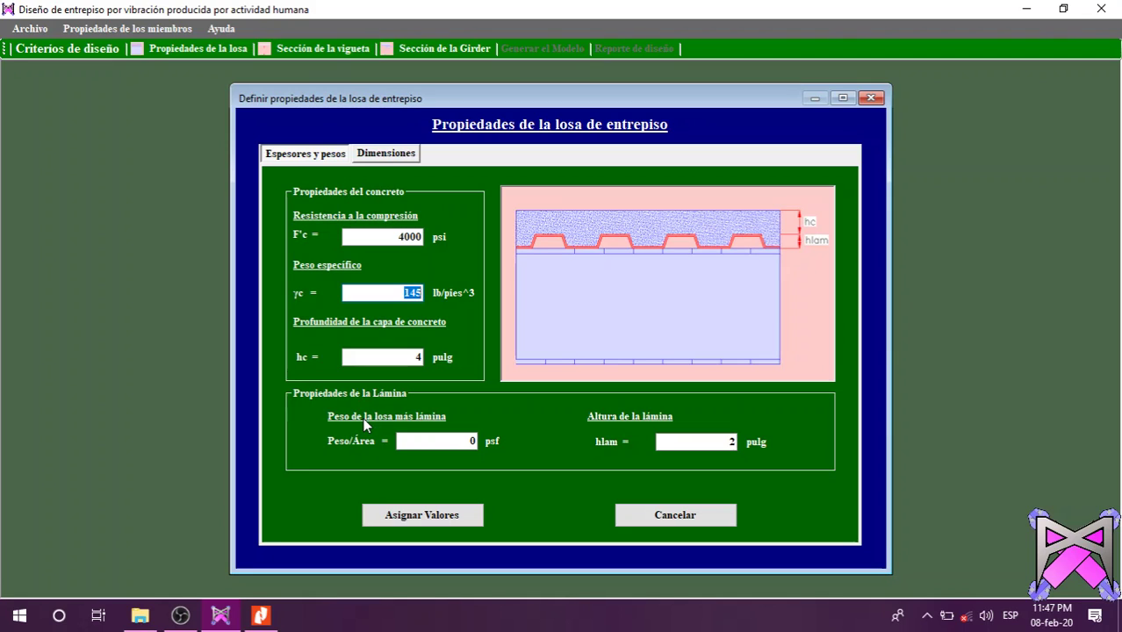
left_click(396, 237)
left_click_drag(394, 237, 436, 238)
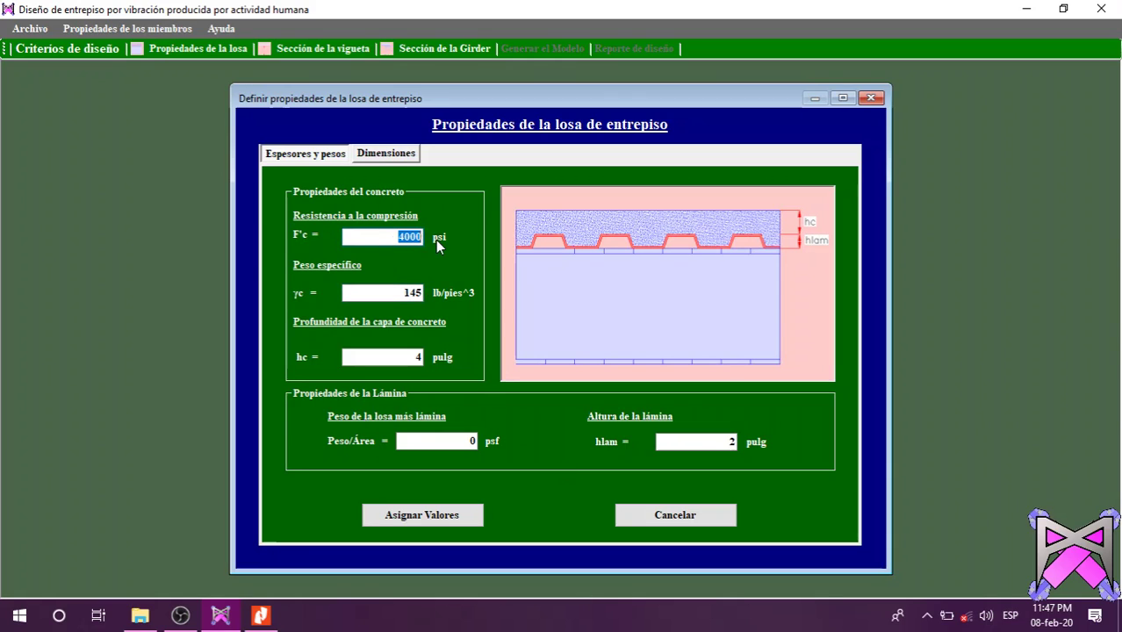
key("BackSpace")
type("400")
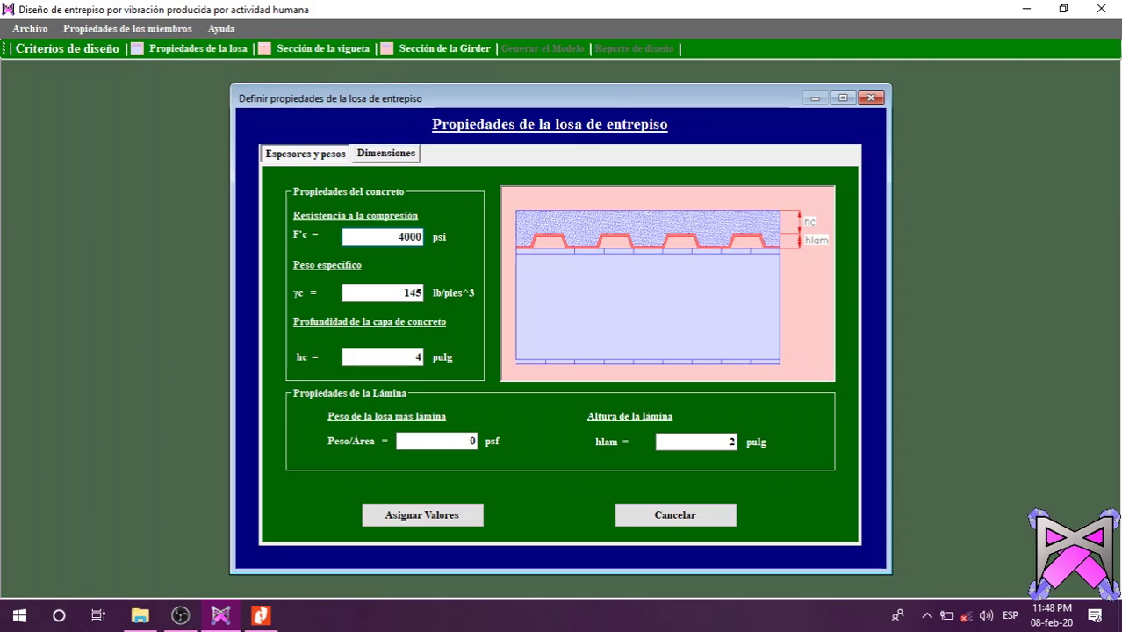
key("Tab")
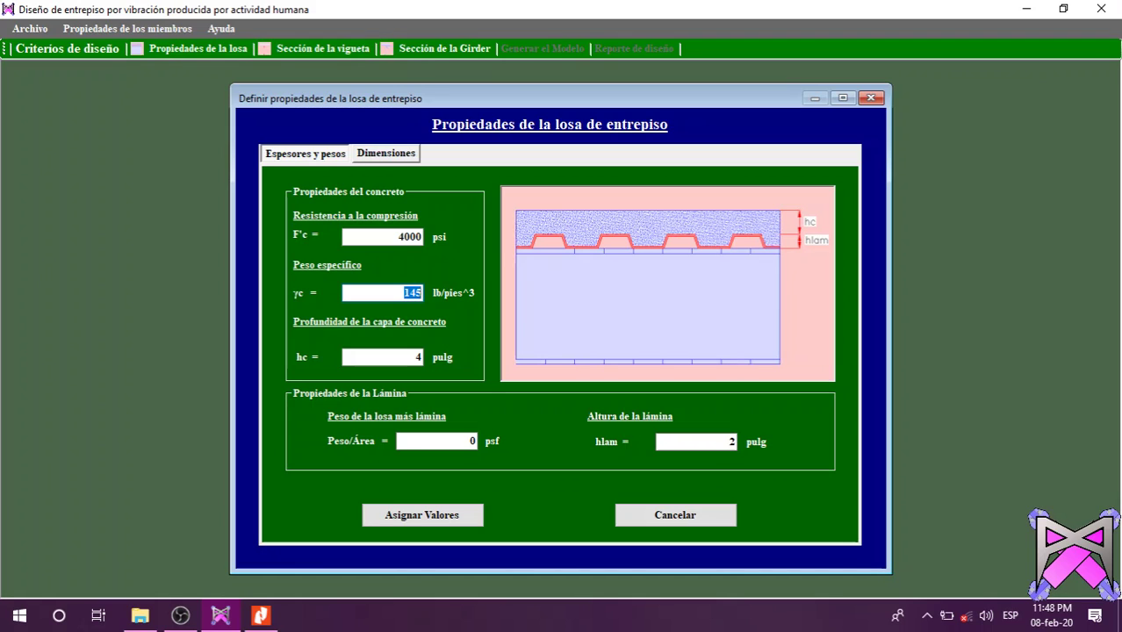
Step: Consult the bridge section drawing in the Nitro Pro PDF and set the slab's concrete layer depth hc to 5 pulg
key("Tab")
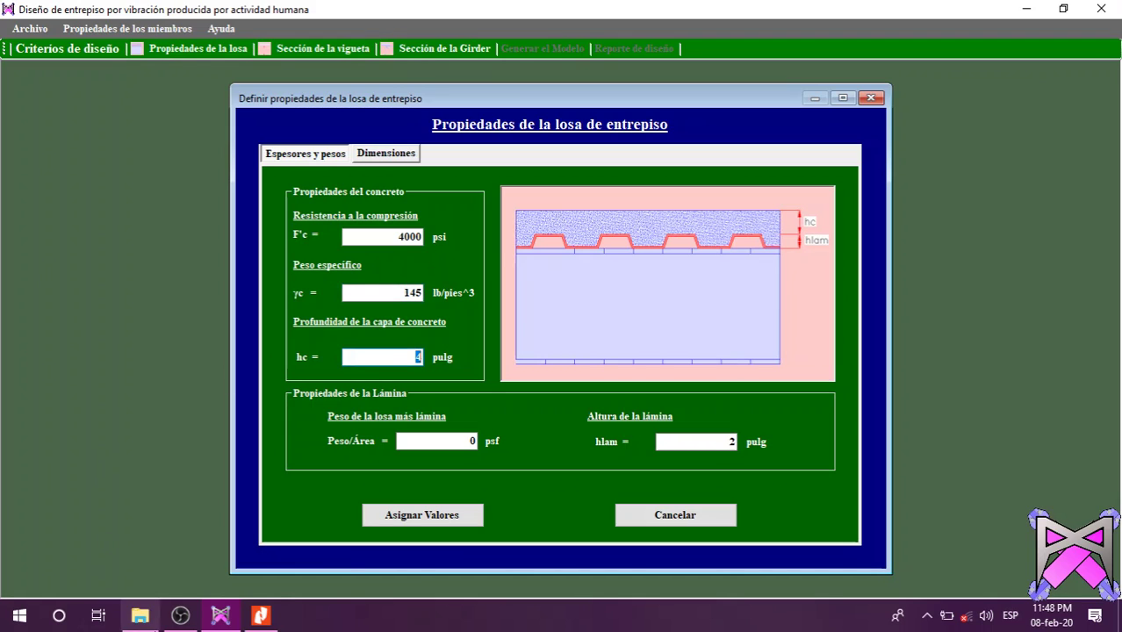
mouse_move(260, 622)
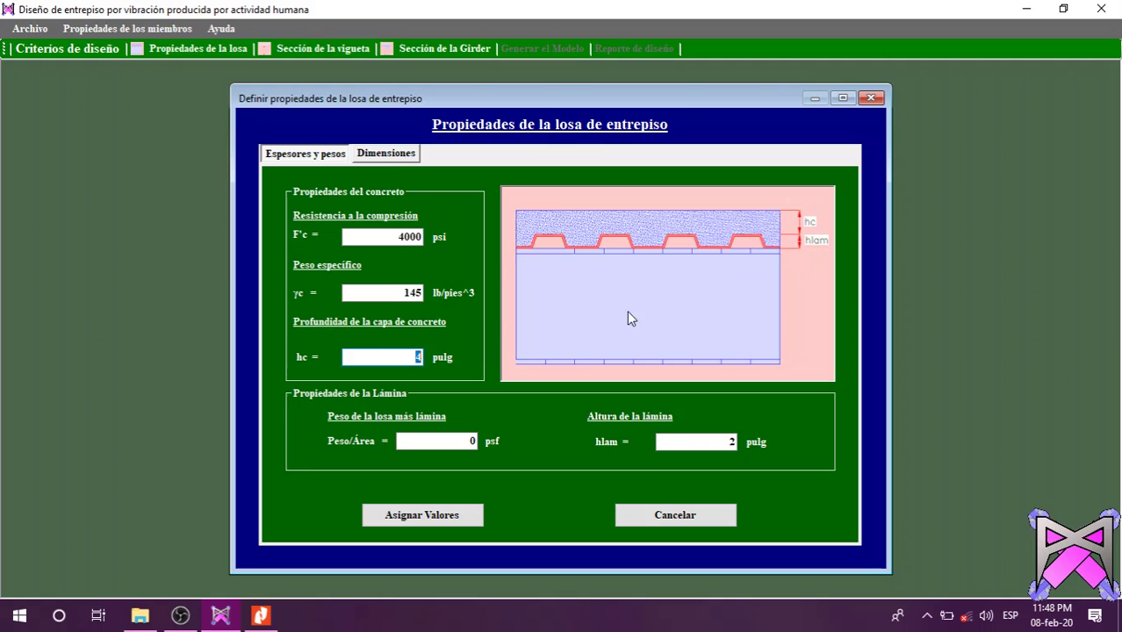
left_click(259, 615)
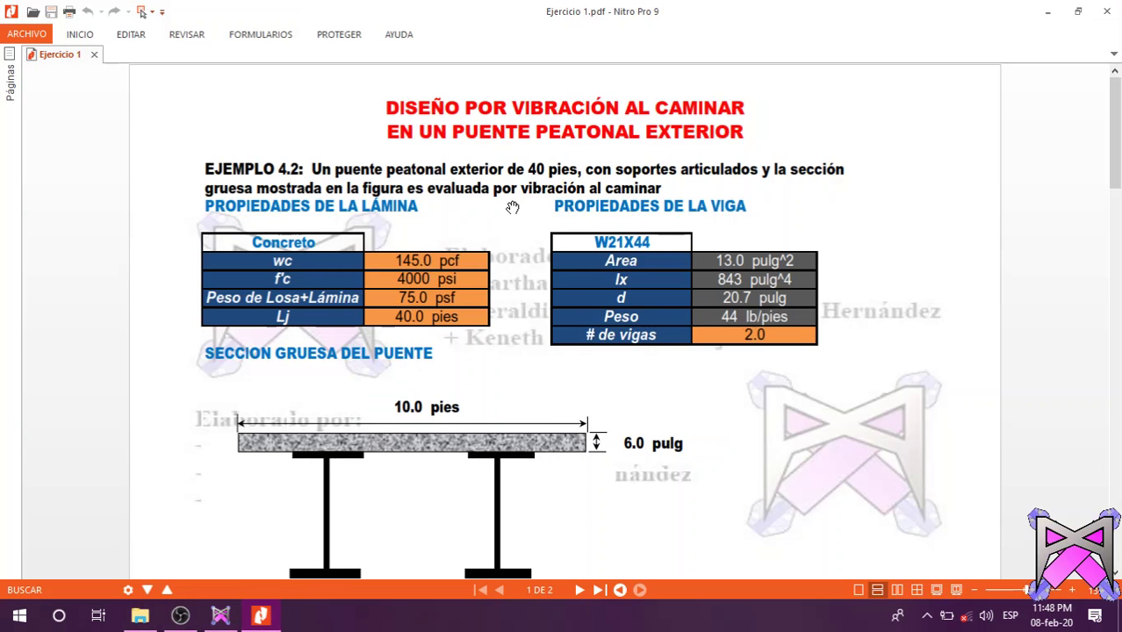
scroll(596, 401, "down", 1)
scroll(595, 401, "down", 1)
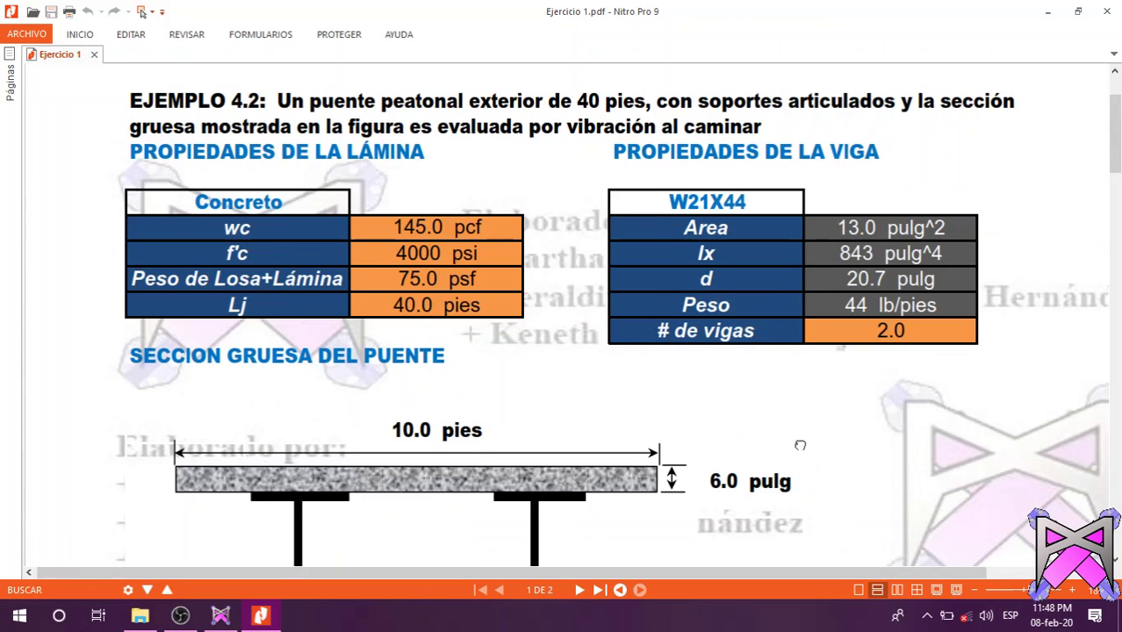
scroll(791, 434, "up", 1)
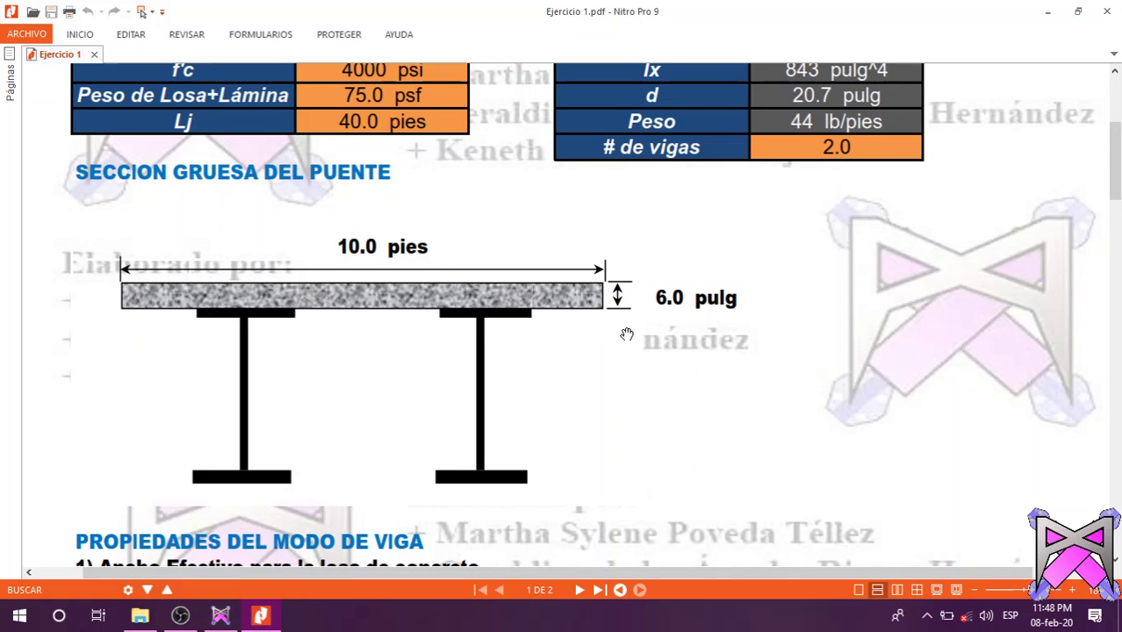
left_click(224, 616)
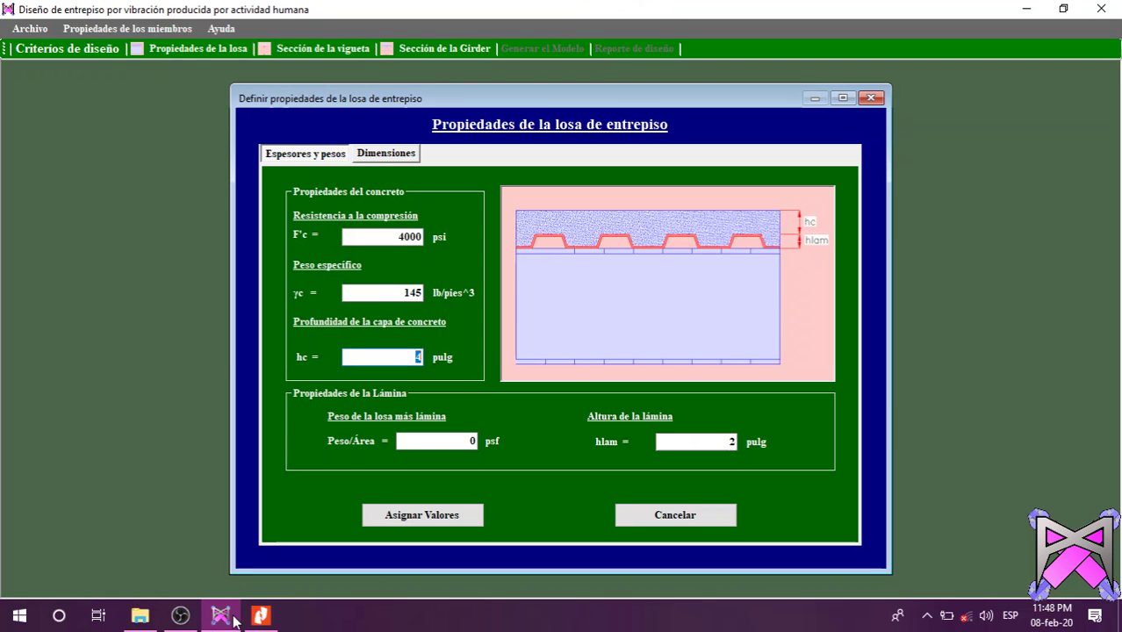
left_click(231, 618)
left_click(221, 615)
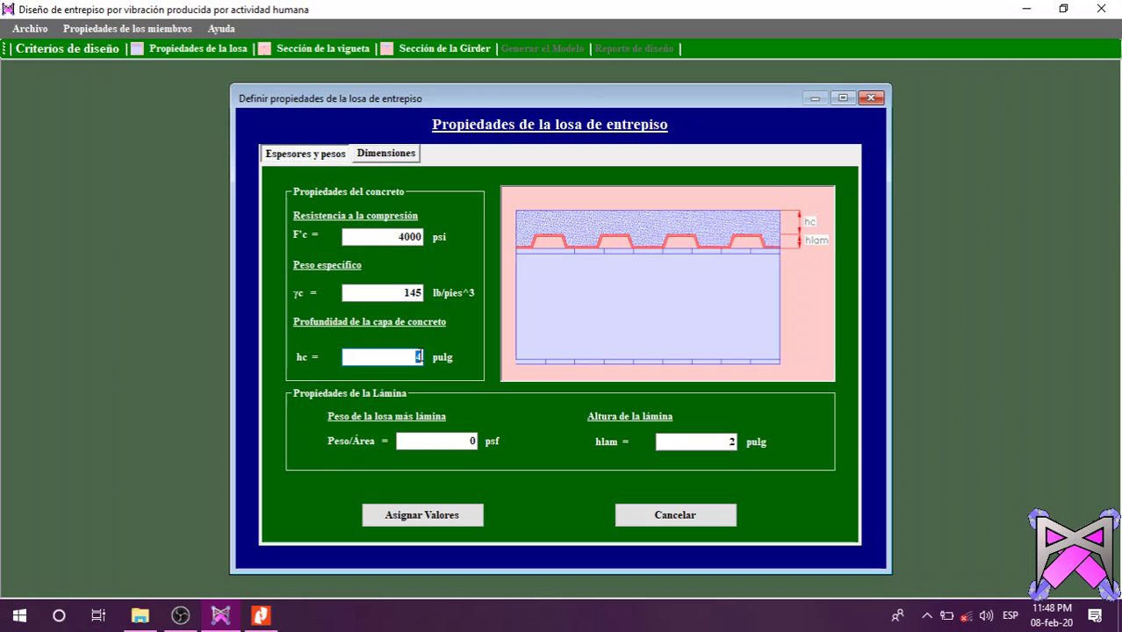
type("5")
left_click(718, 447)
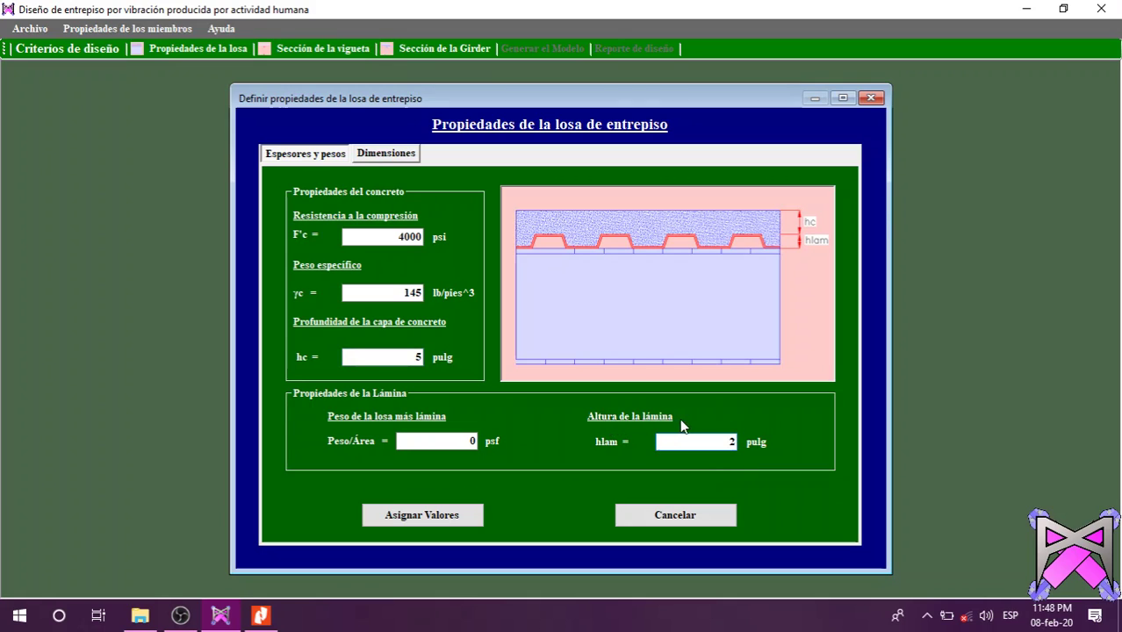
left_click_drag(716, 444, 760, 443)
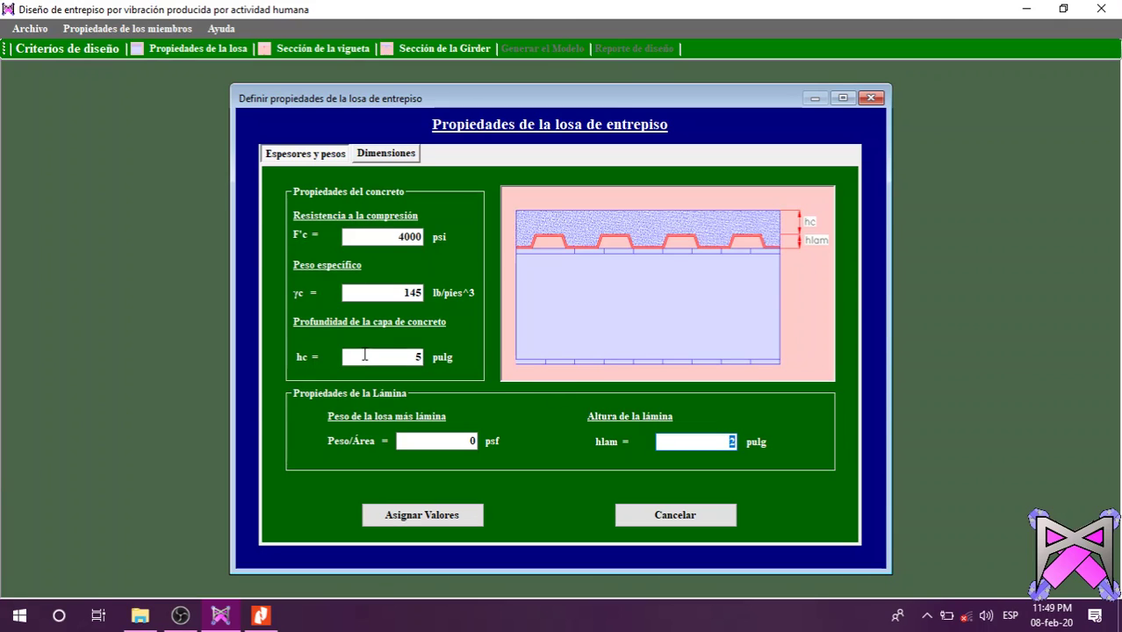
left_click(416, 357)
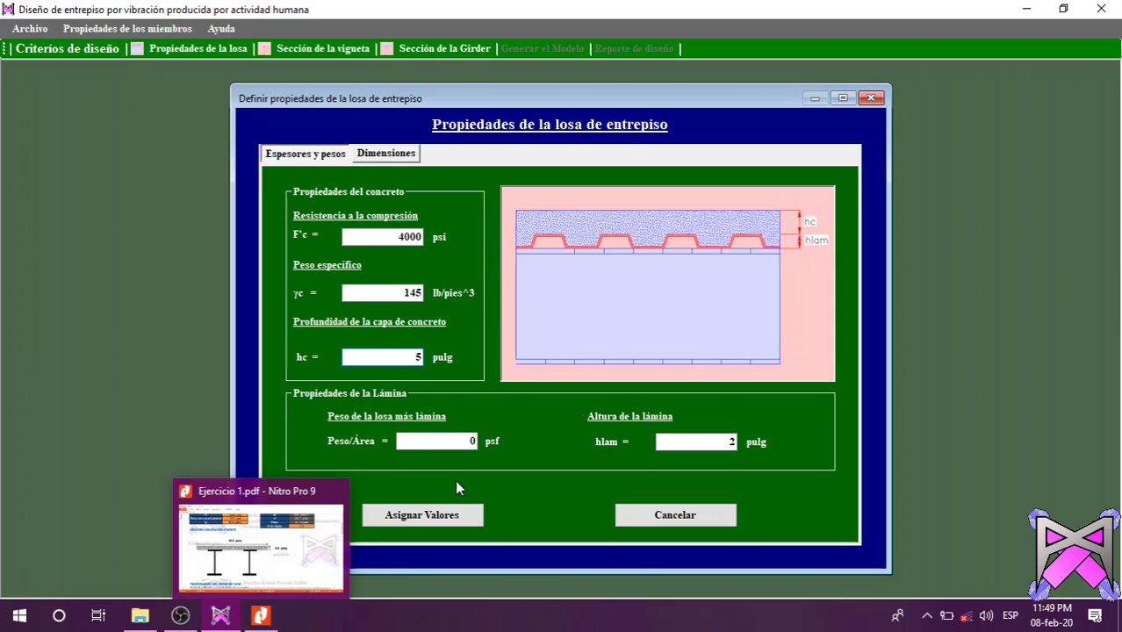
Step: Consult the concrete data in the Nitro Pro PDF, set the slab-plus-deck weight per area to 75 psf, and assign the thickness and weight values
left_click(443, 440)
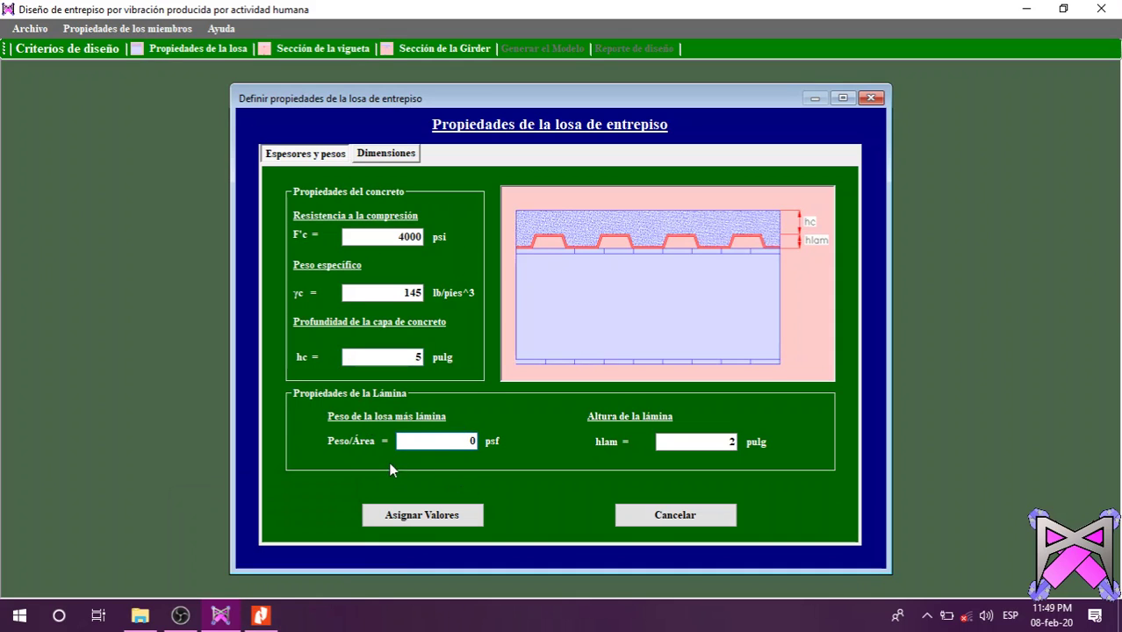
left_click(260, 615)
scroll(237, 275, "up", 5)
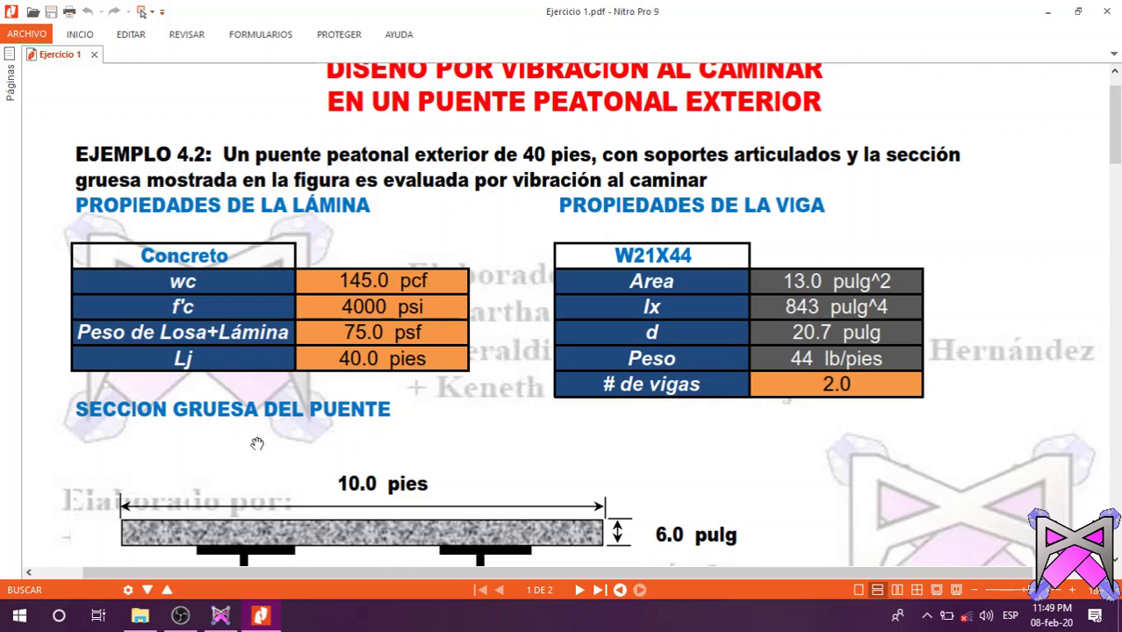
left_click(220, 616)
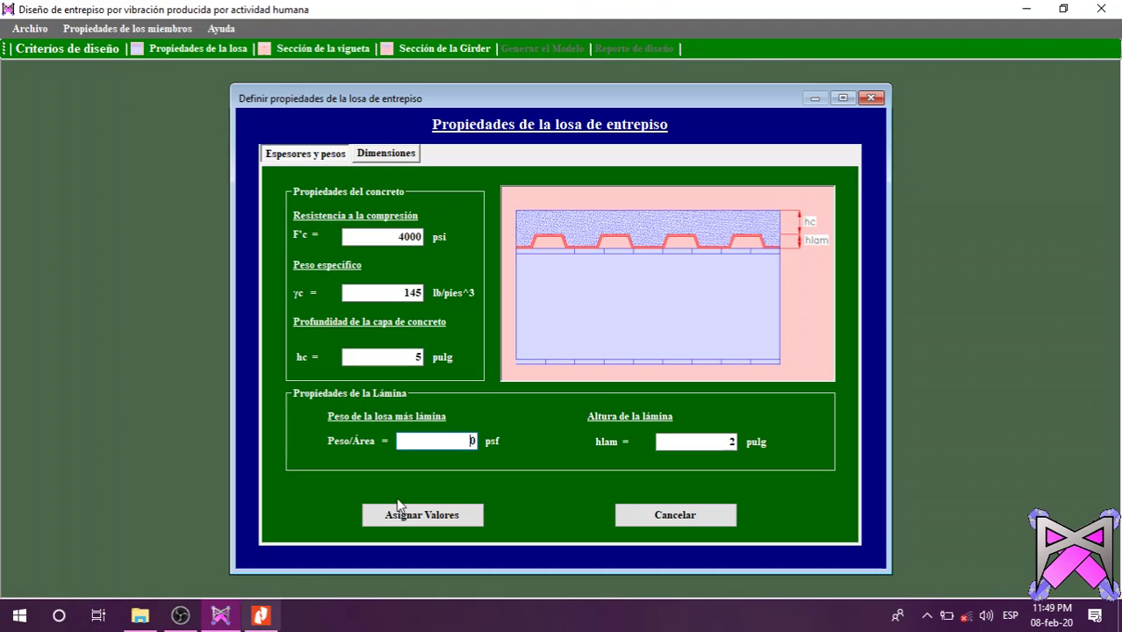
double_click(471, 441)
key("BackSpace")
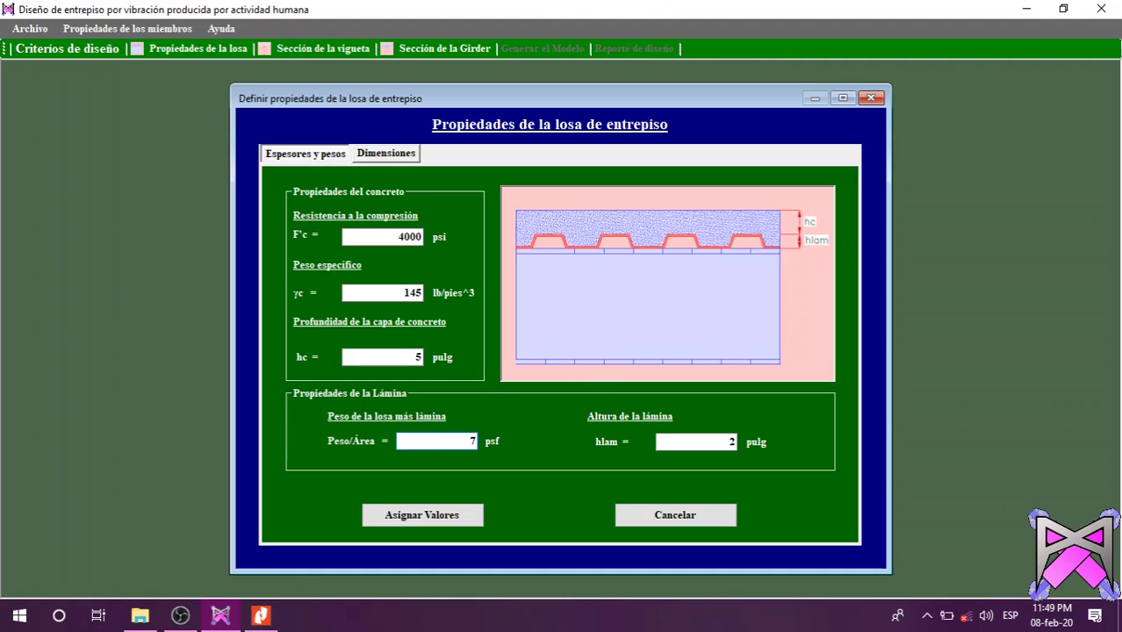
type("75")
left_click(432, 513)
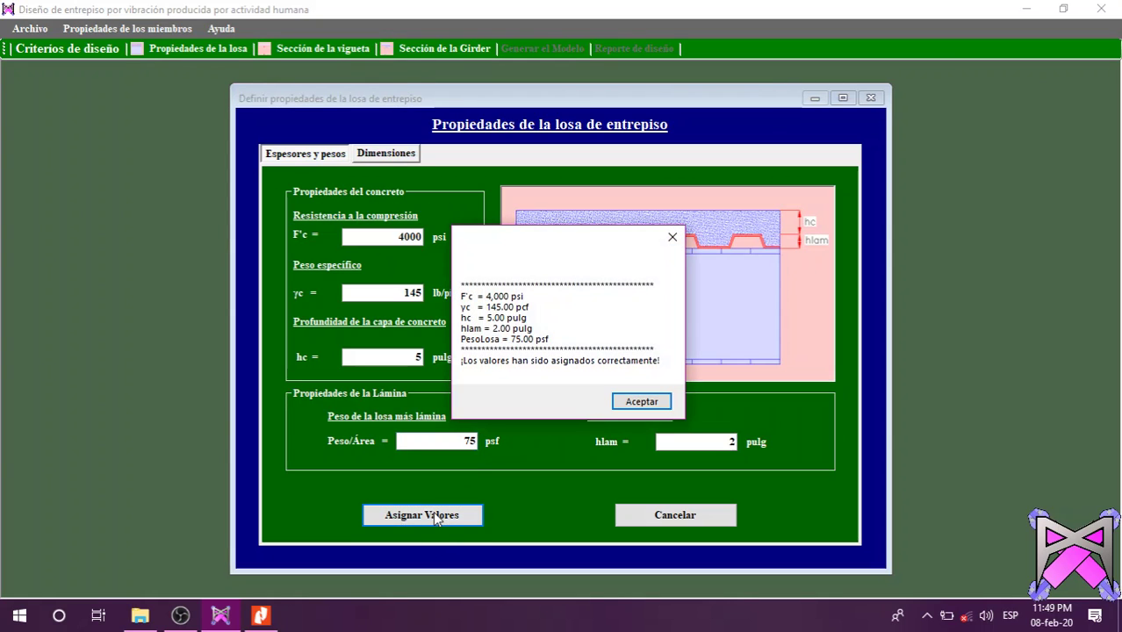
key("Return")
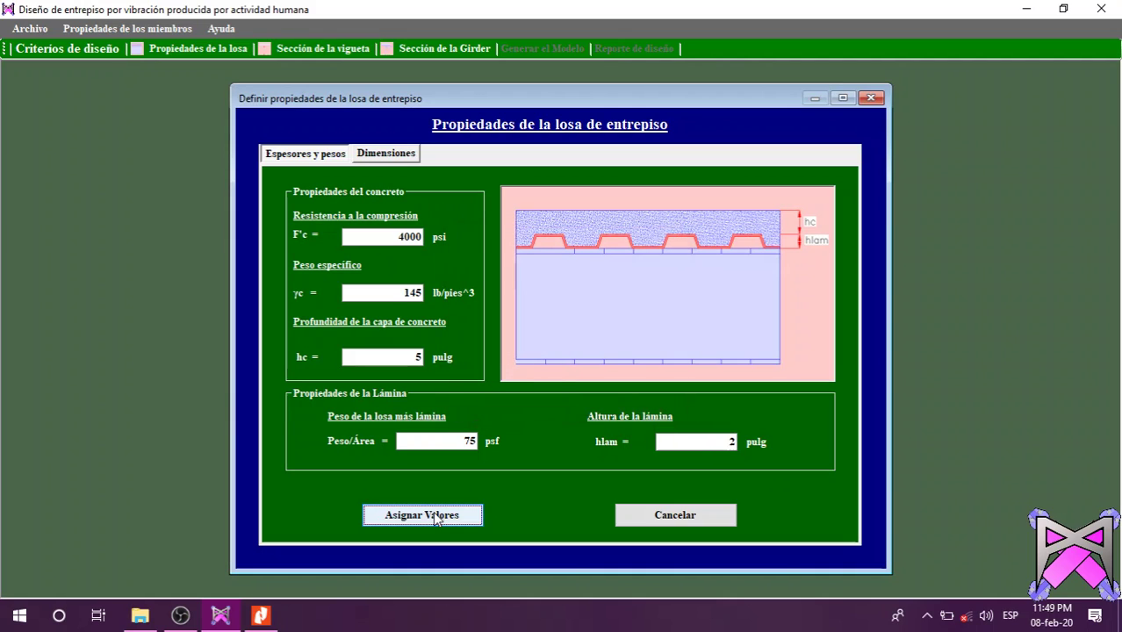
Step: Open the slab dimensions, consult the span in the Nitro Pro exercise PDF, and set the panel length Lj to 40 pies
left_click(391, 154)
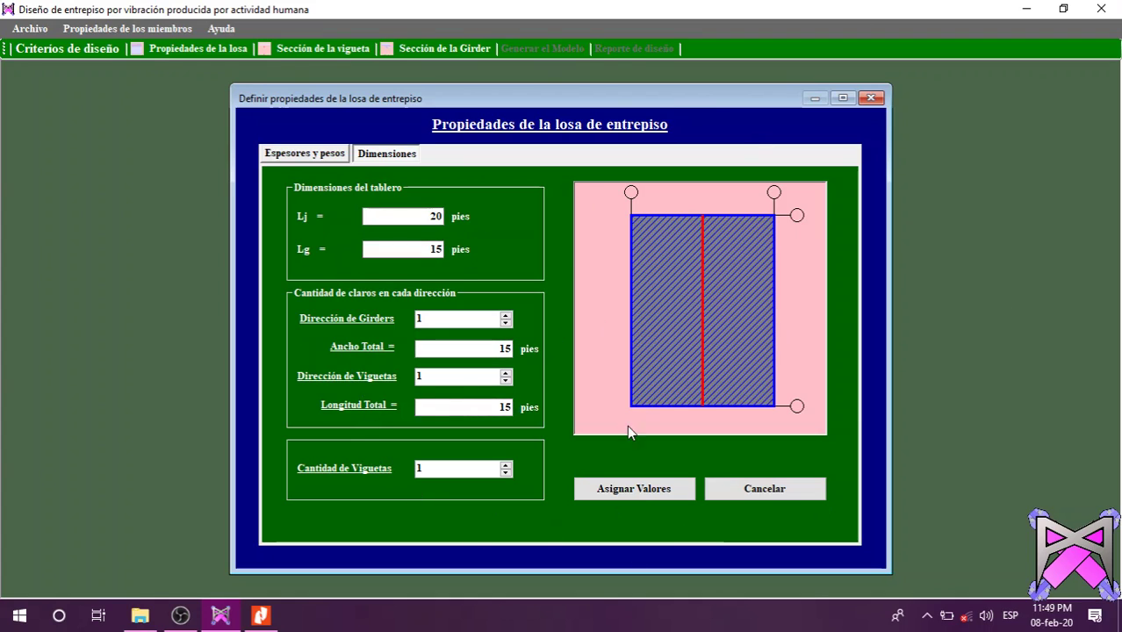
double_click(418, 218)
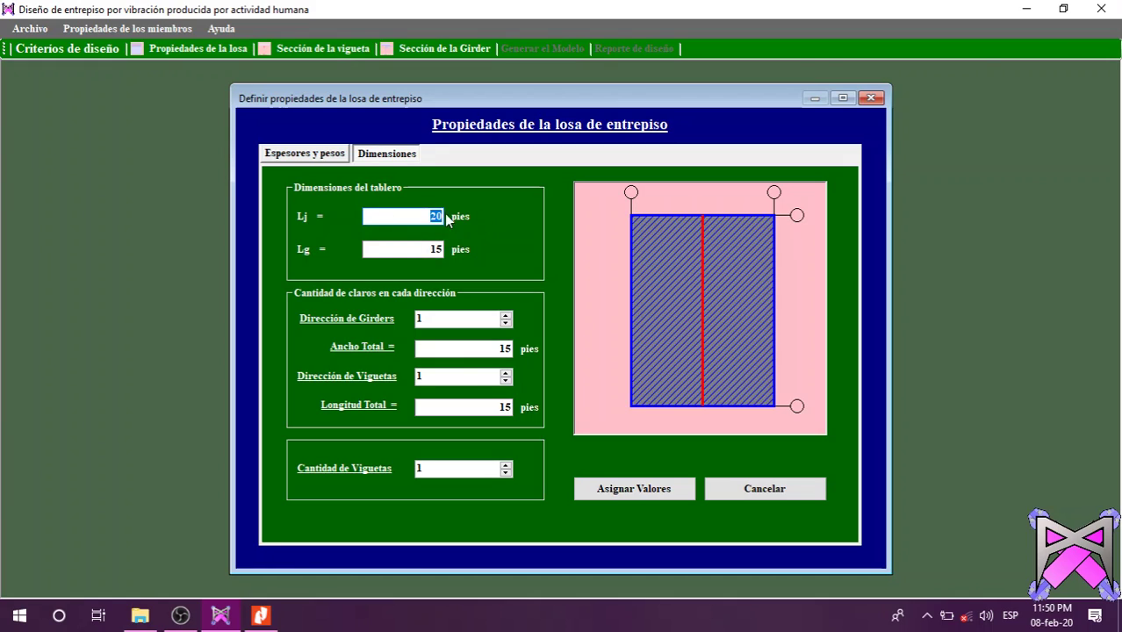
left_click(261, 615)
scroll(393, 439, "up", 2)
scroll(392, 439, "up", 3)
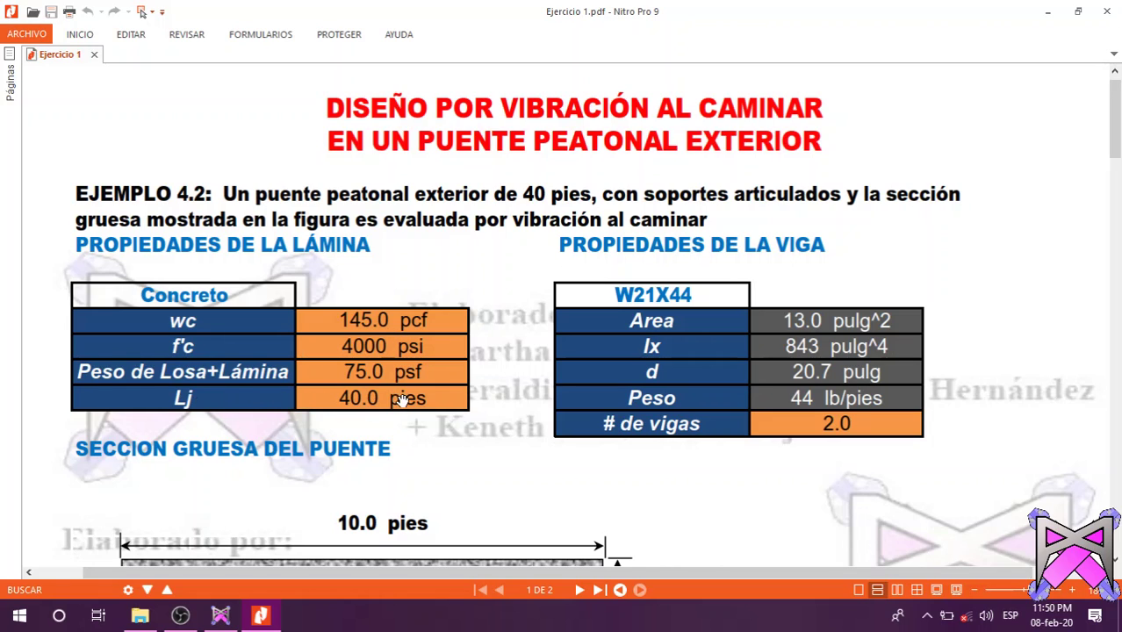
left_click(221, 615)
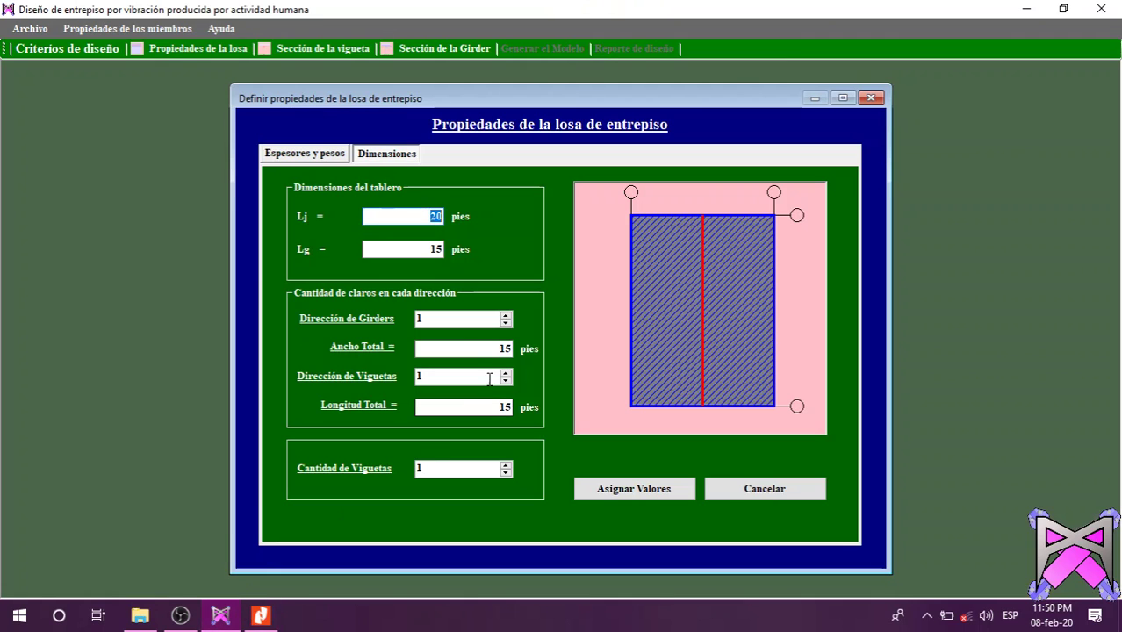
type("4")
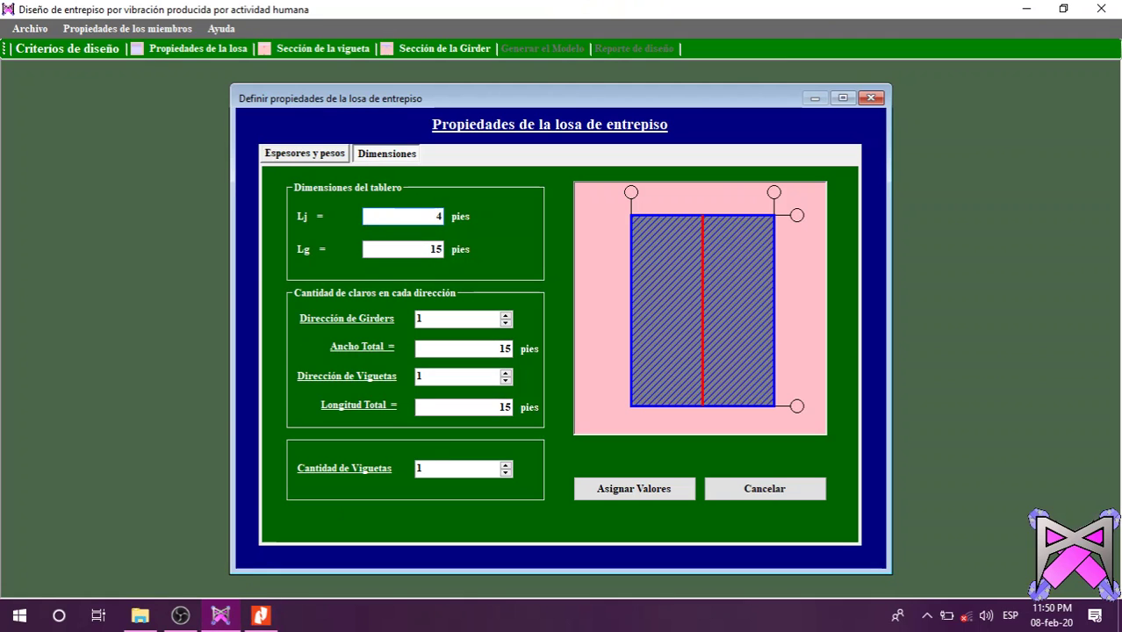
key("Tab")
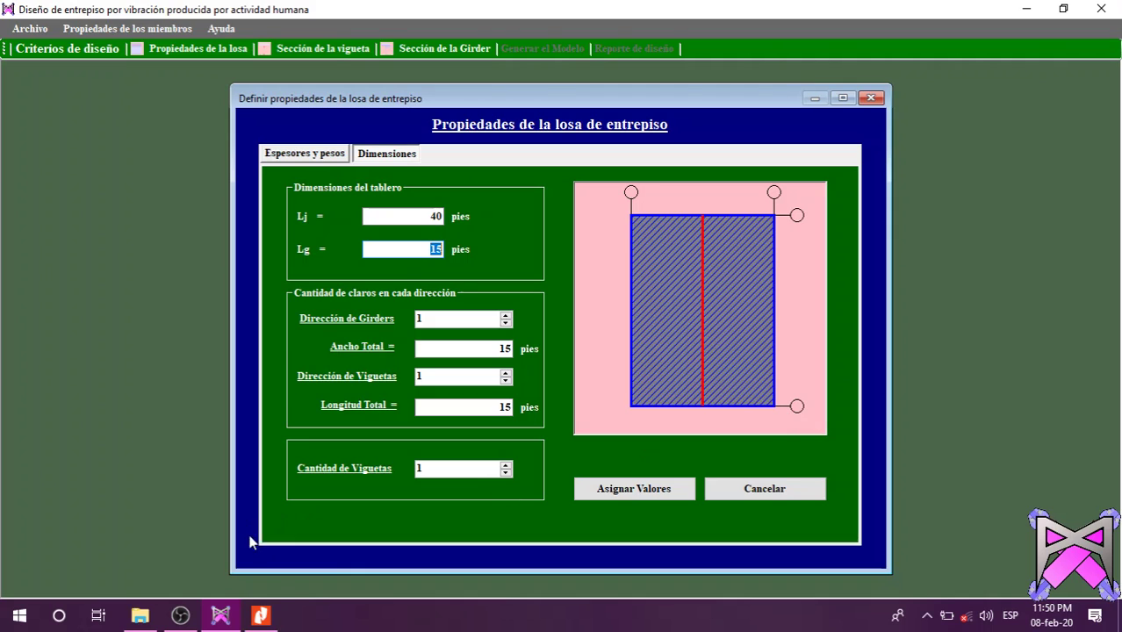
Step: Consult the bridge section width in the Nitro Pro PDF and set the panel dimension Lg to 10 pies
left_click(266, 618)
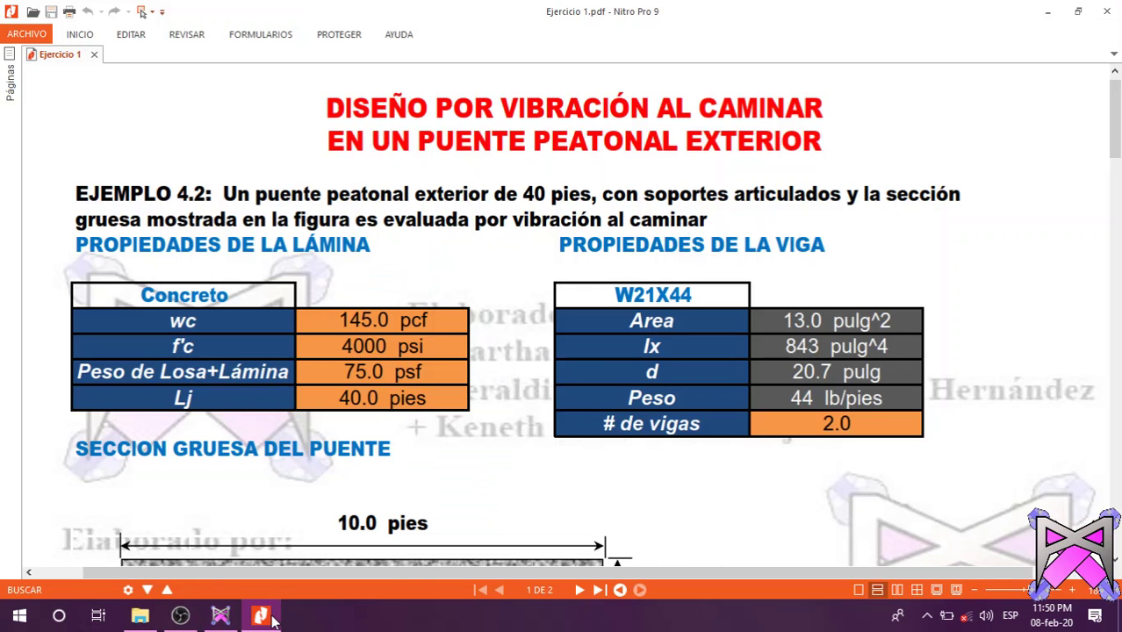
left_click(265, 618)
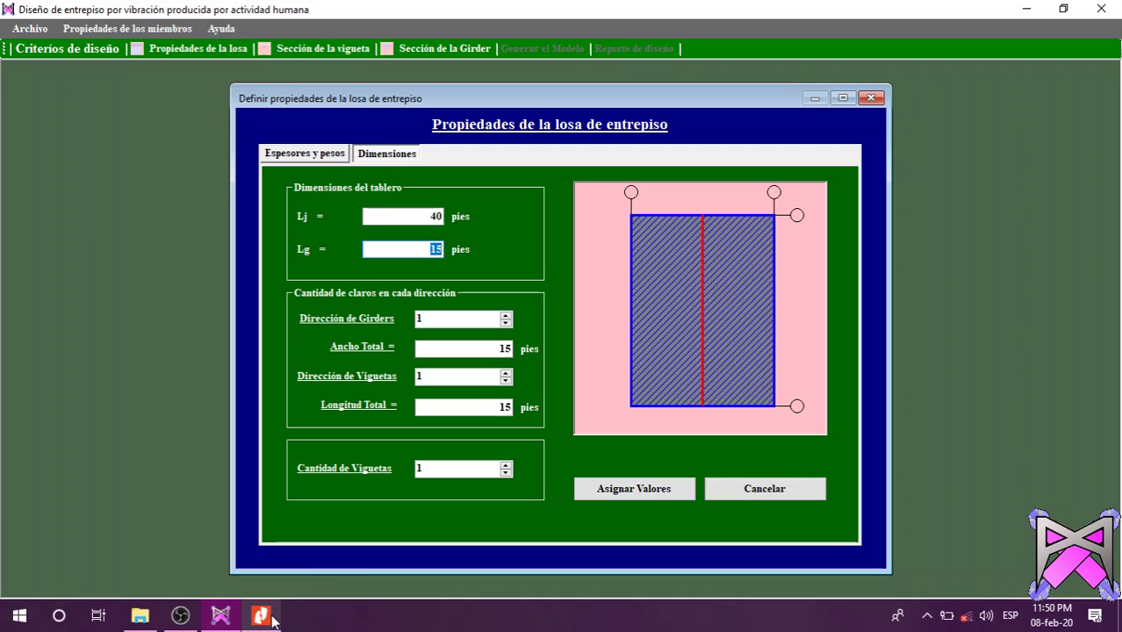
left_click(261, 616)
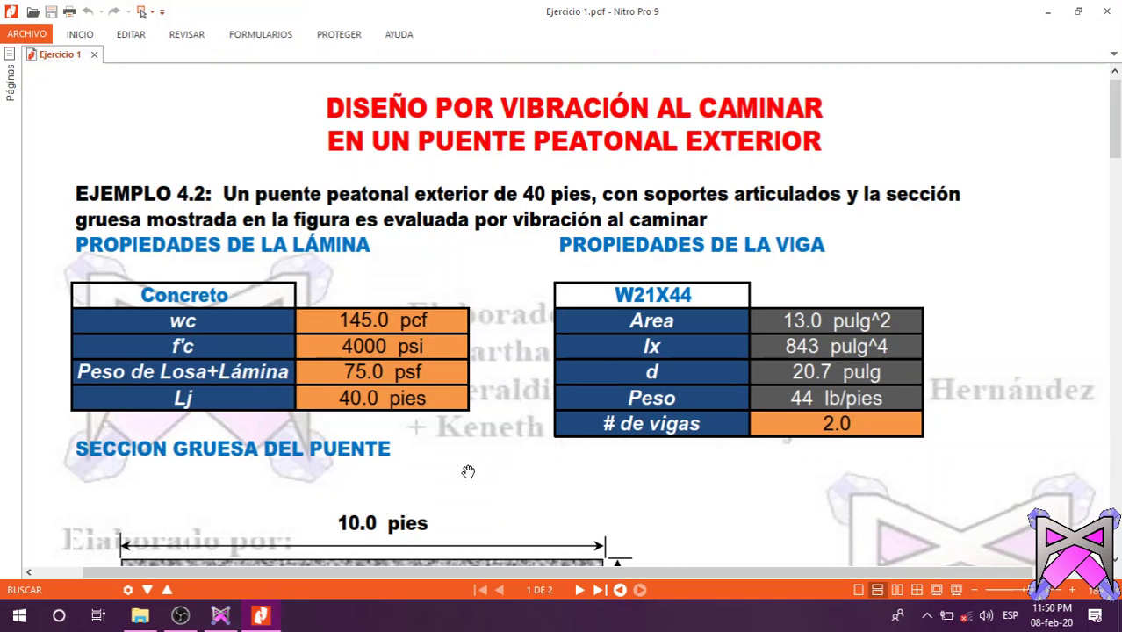
scroll(469, 471, "down", 5)
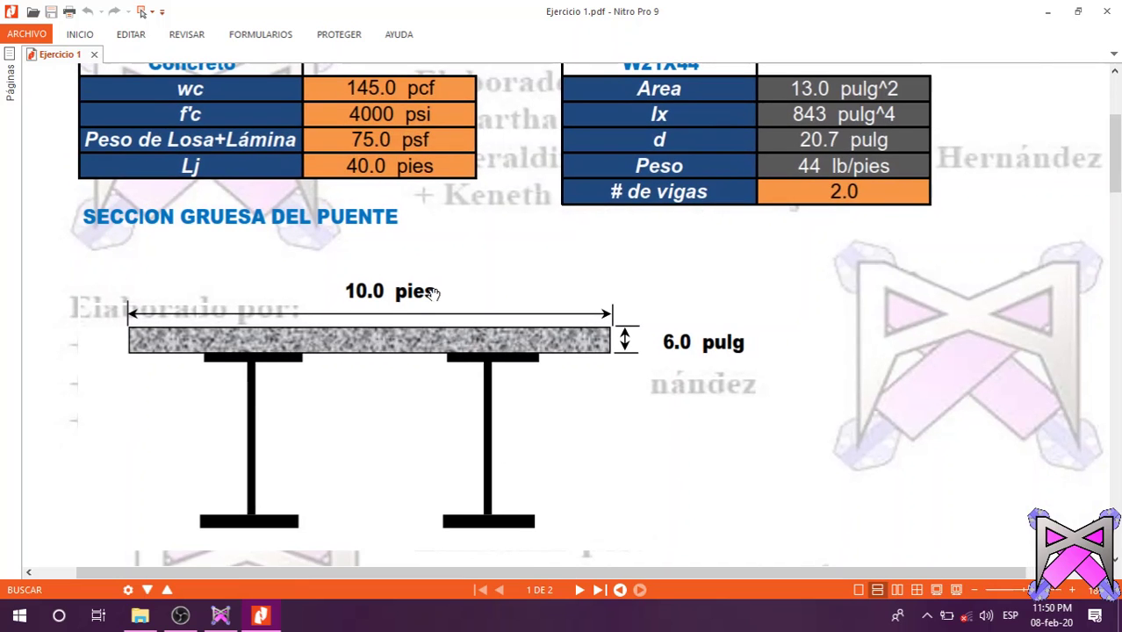
left_click(221, 617)
type("10")
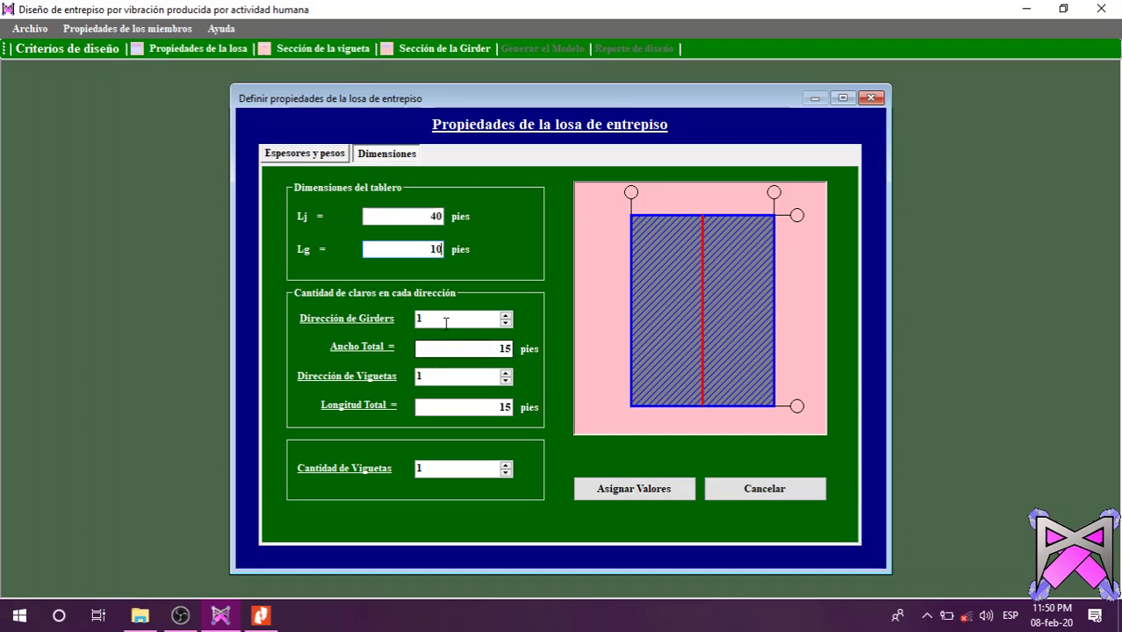
Step: Set the floor's total width (Ancho Total) to 10 pies and total length (Longitud Total) to 40 pies
left_click(484, 349)
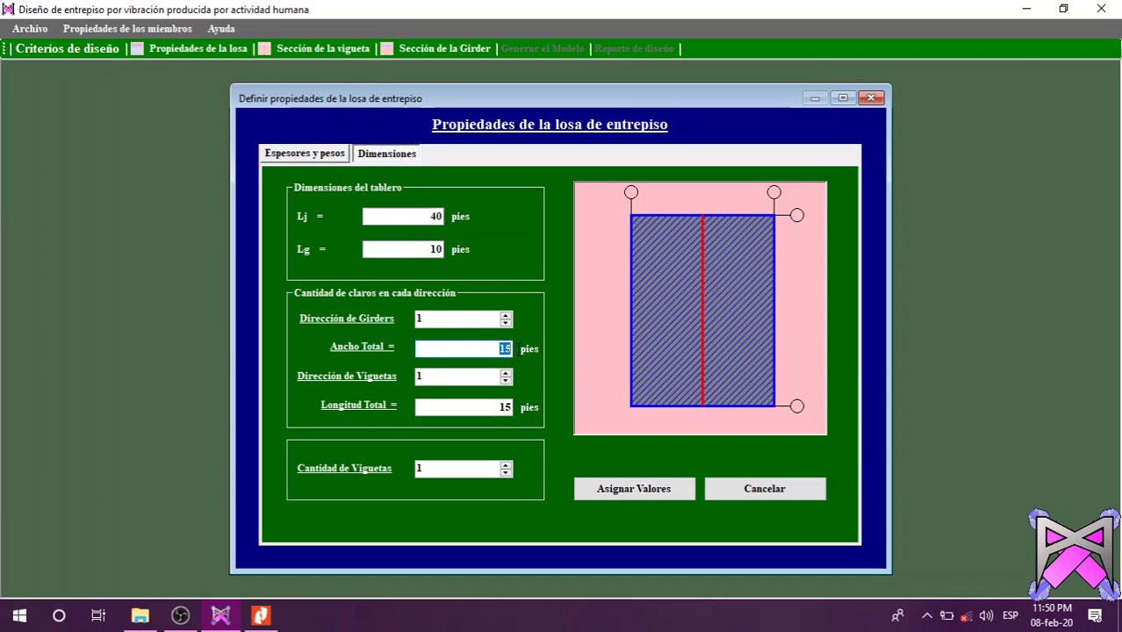
left_click(509, 406)
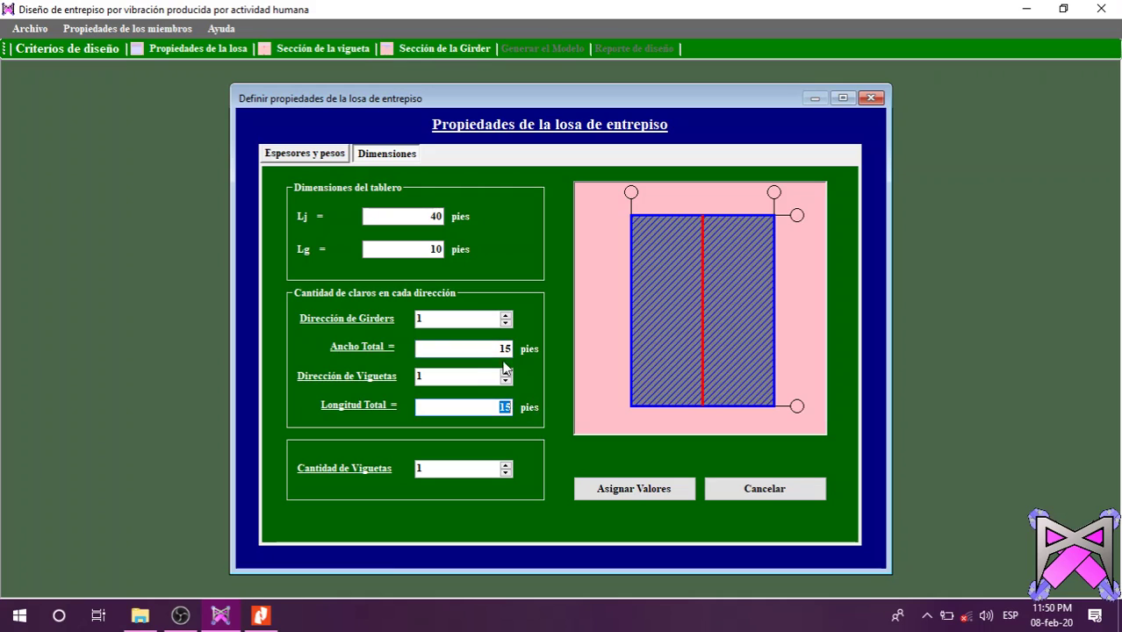
left_click(504, 349)
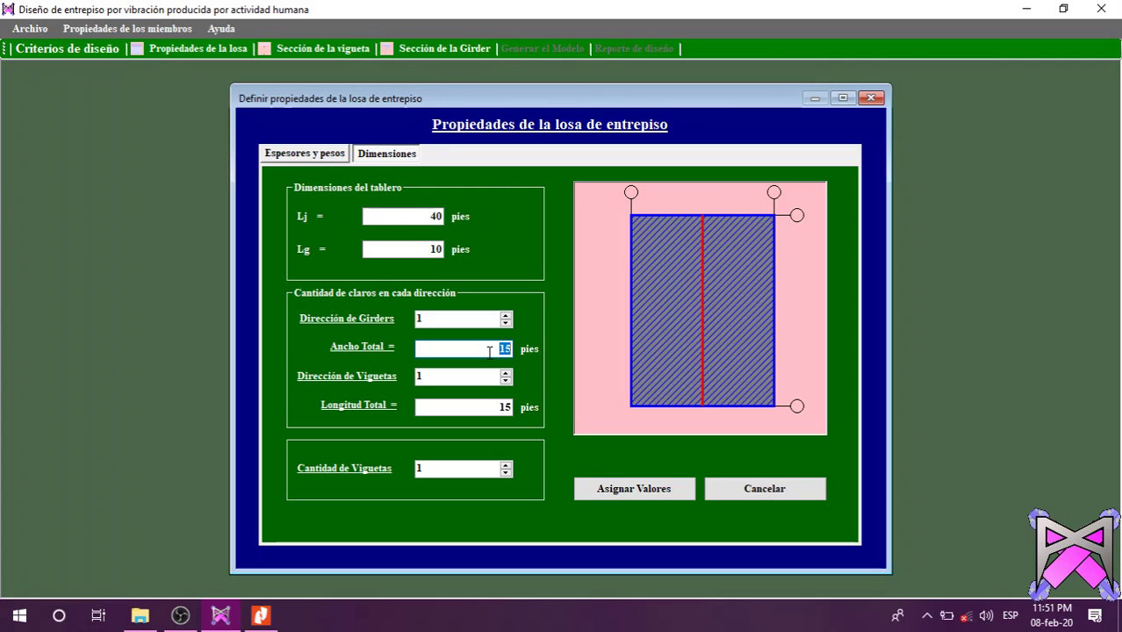
type("10")
left_click(501, 406)
type("40")
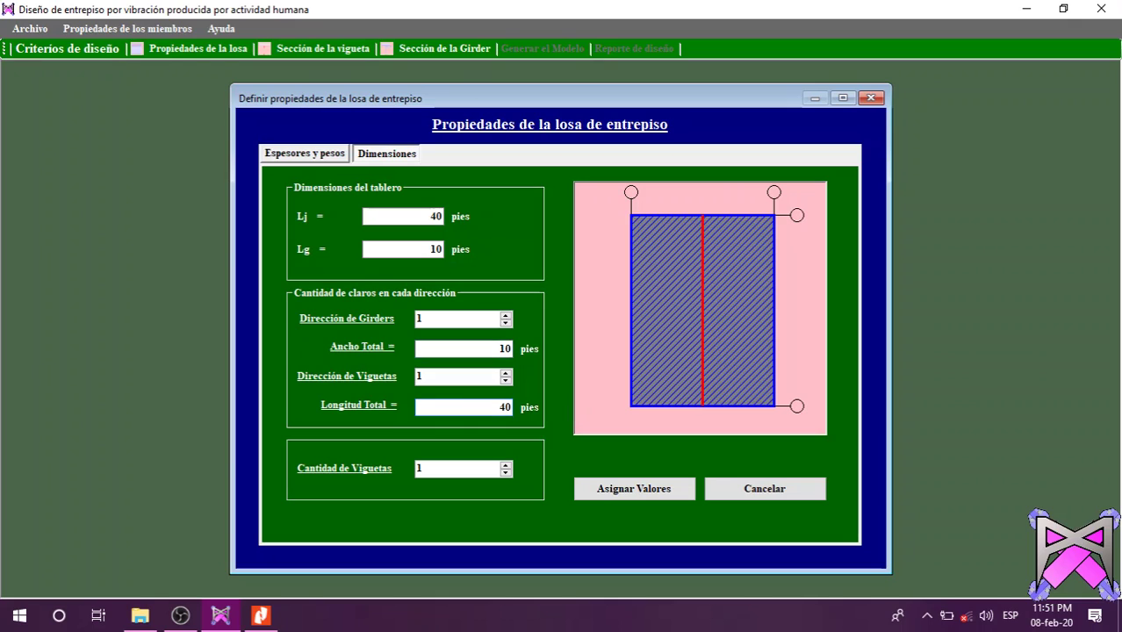
Step: Set the number of joists (Cantidad de Viguetas) to 2, then assign and accept the slab dimension values
left_click(506, 466)
left_click(505, 465)
left_click(506, 466)
left_click(506, 465)
left_click(506, 472)
left_click(506, 472)
left_click(505, 473)
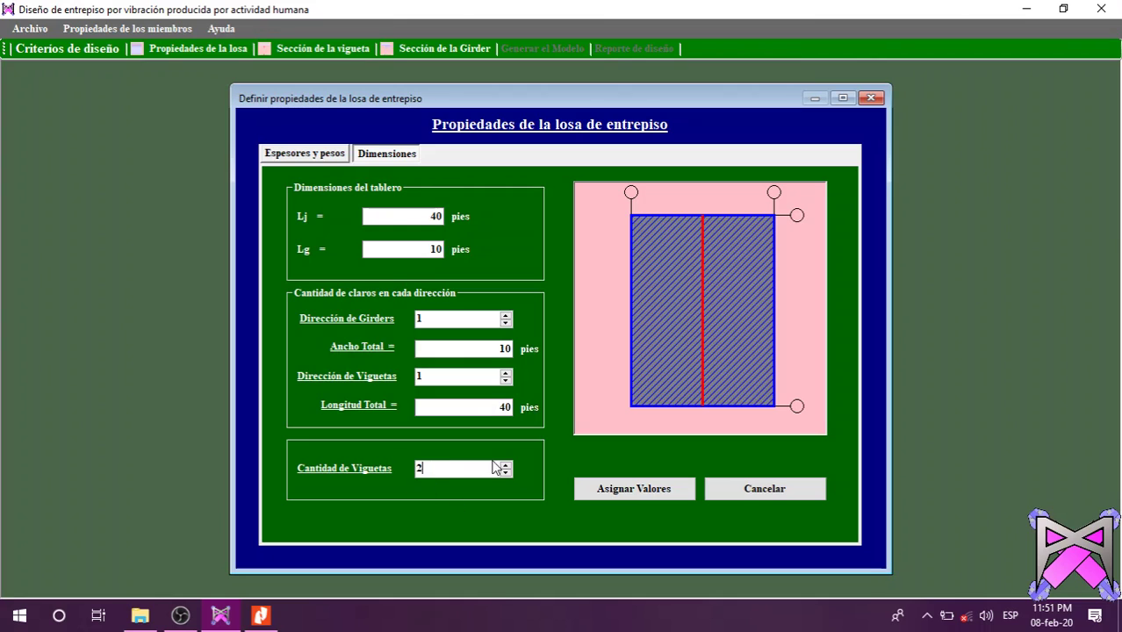
left_click(626, 490)
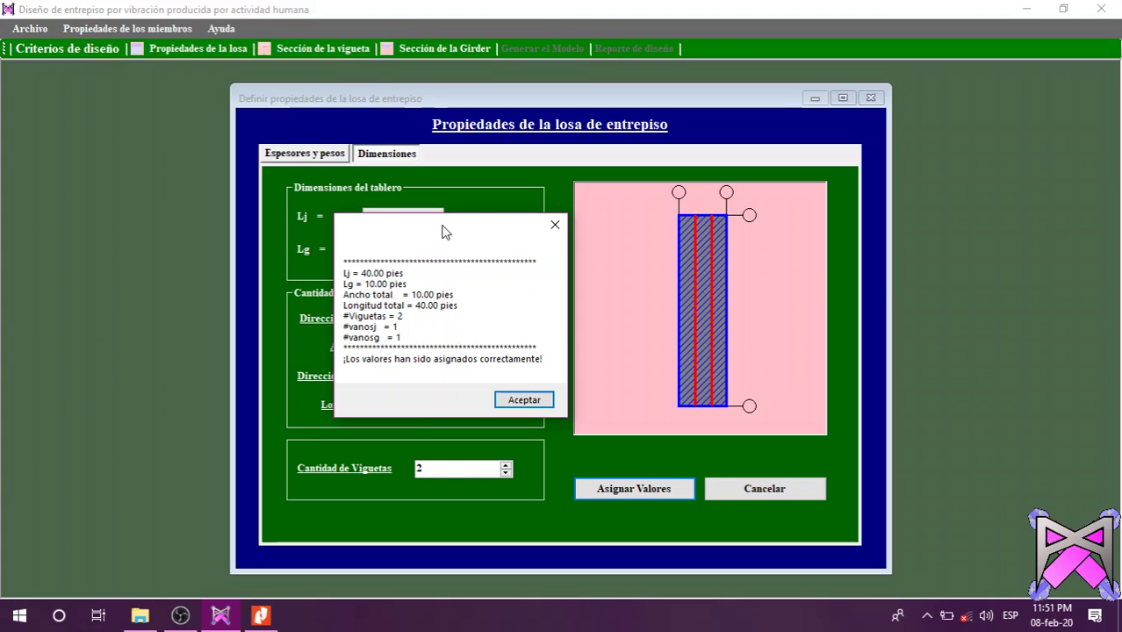
left_click_drag(444, 237, 546, 231)
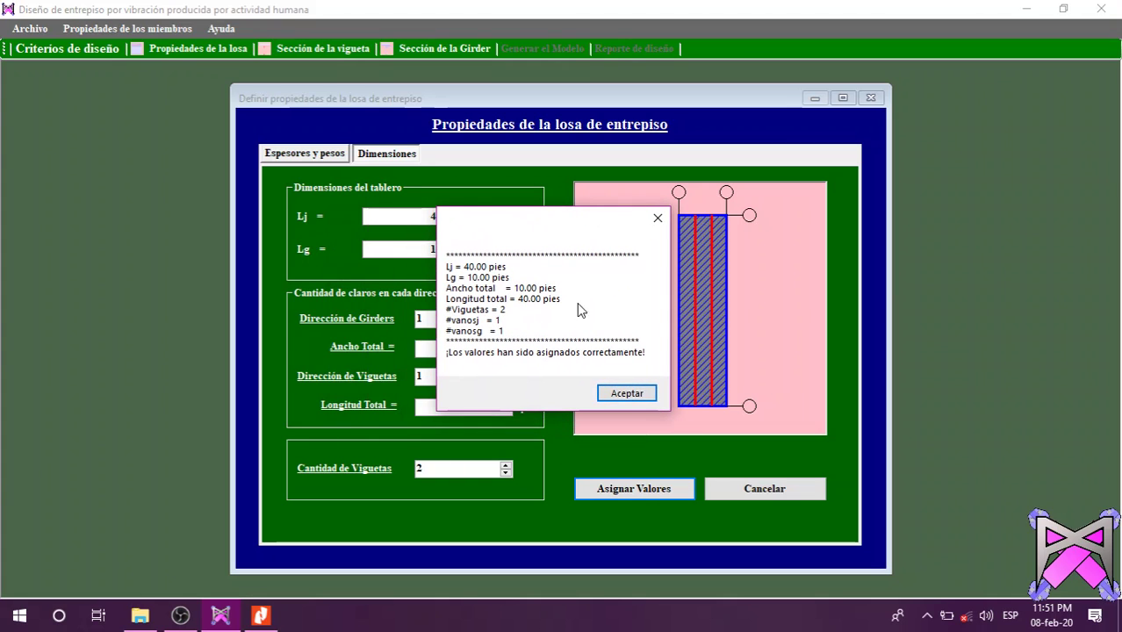
left_click(627, 393)
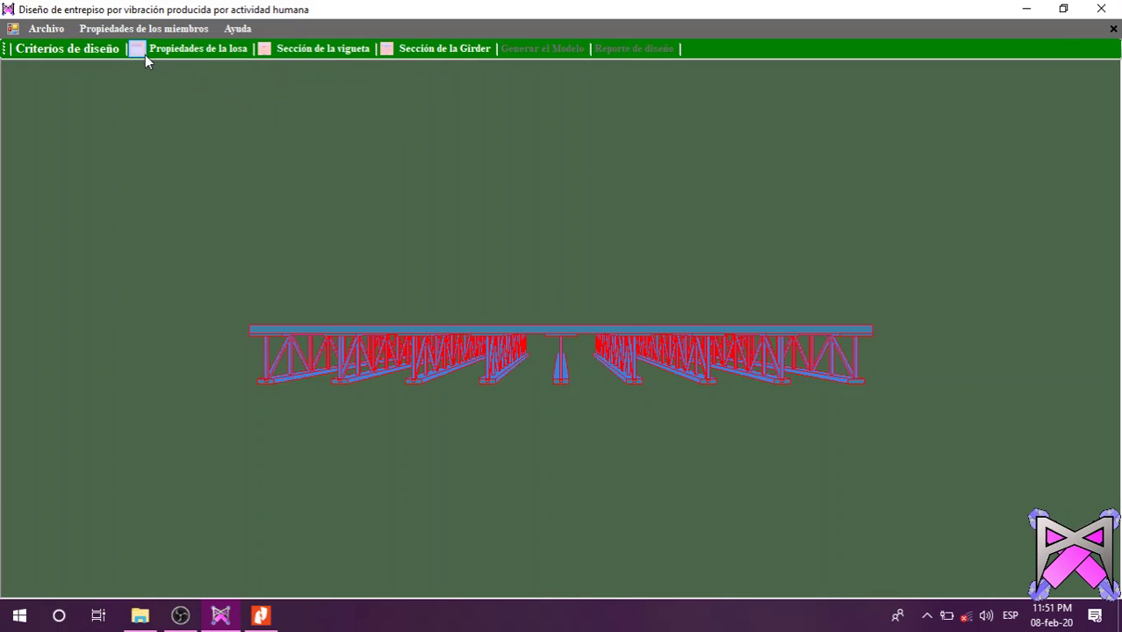
Step: Open the joist section properties, consult the beam data in the Nitro Pro PDF, and choose the W21X44 shape
left_click(265, 52)
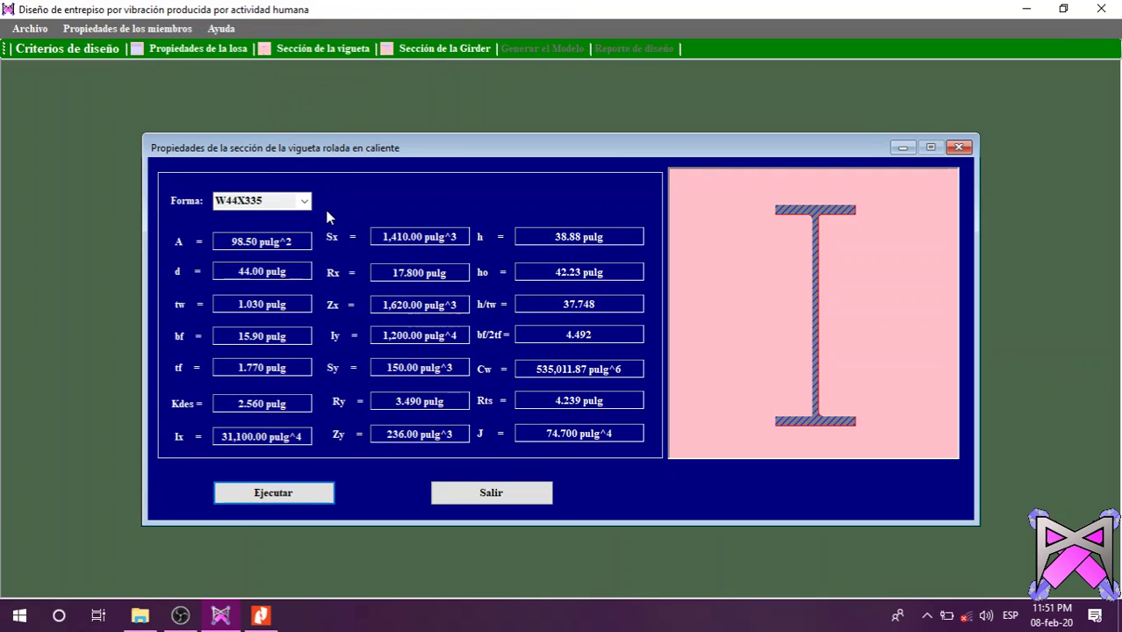
left_click(261, 615)
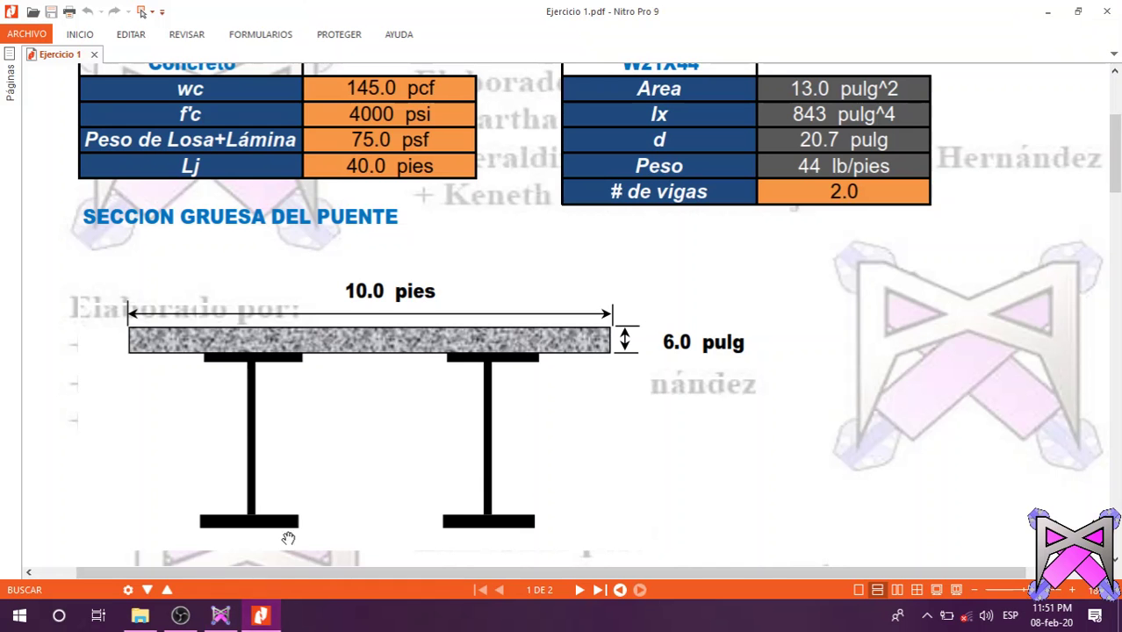
scroll(402, 346, "up", 4)
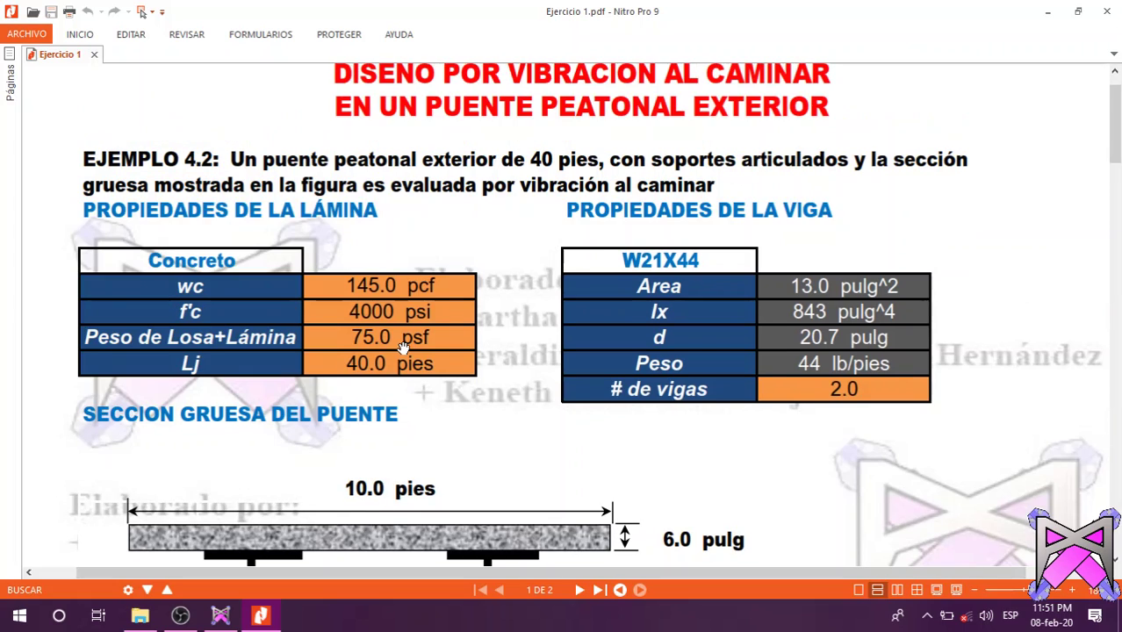
scroll(676, 264, "down", 1)
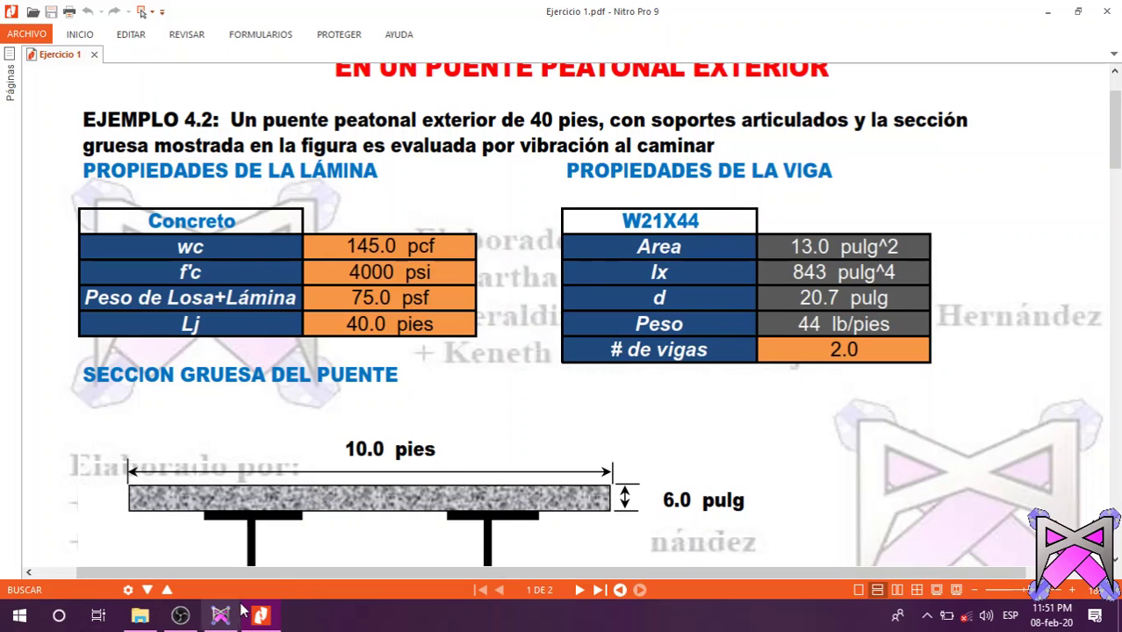
mouse_move(224, 613)
left_click(220, 537)
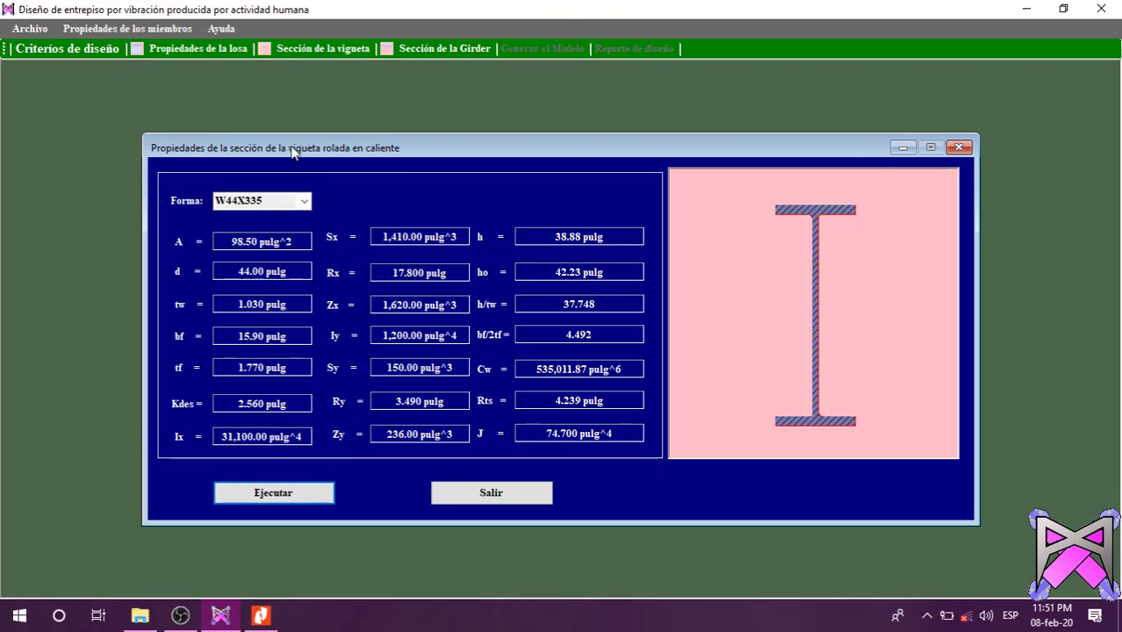
left_click(304, 201)
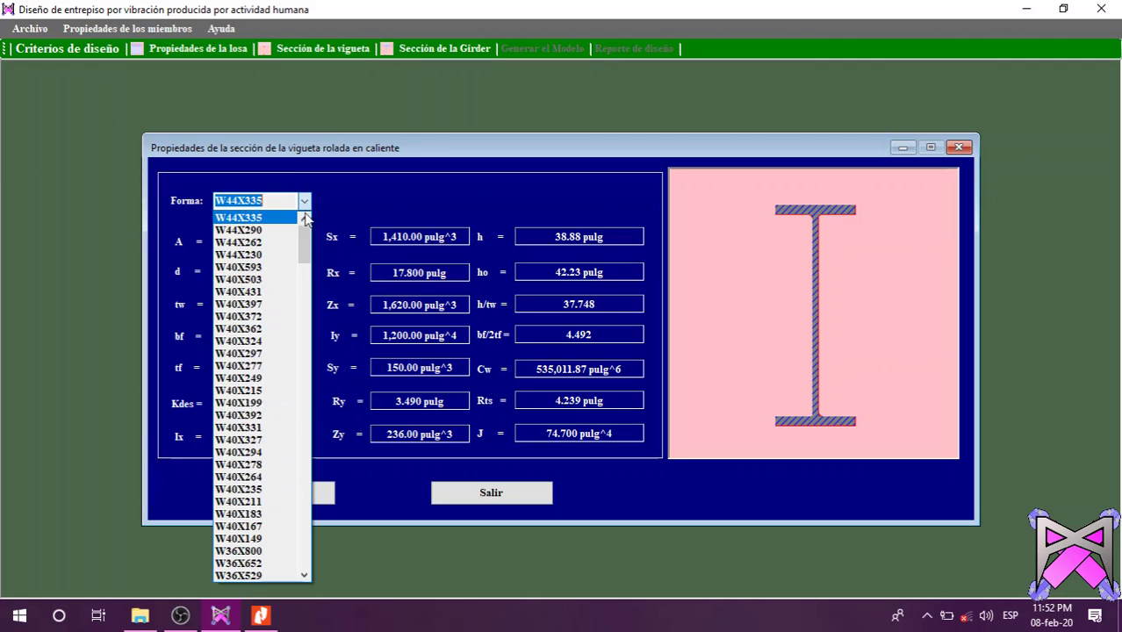
left_click_drag(305, 232, 295, 395)
left_click(264, 390)
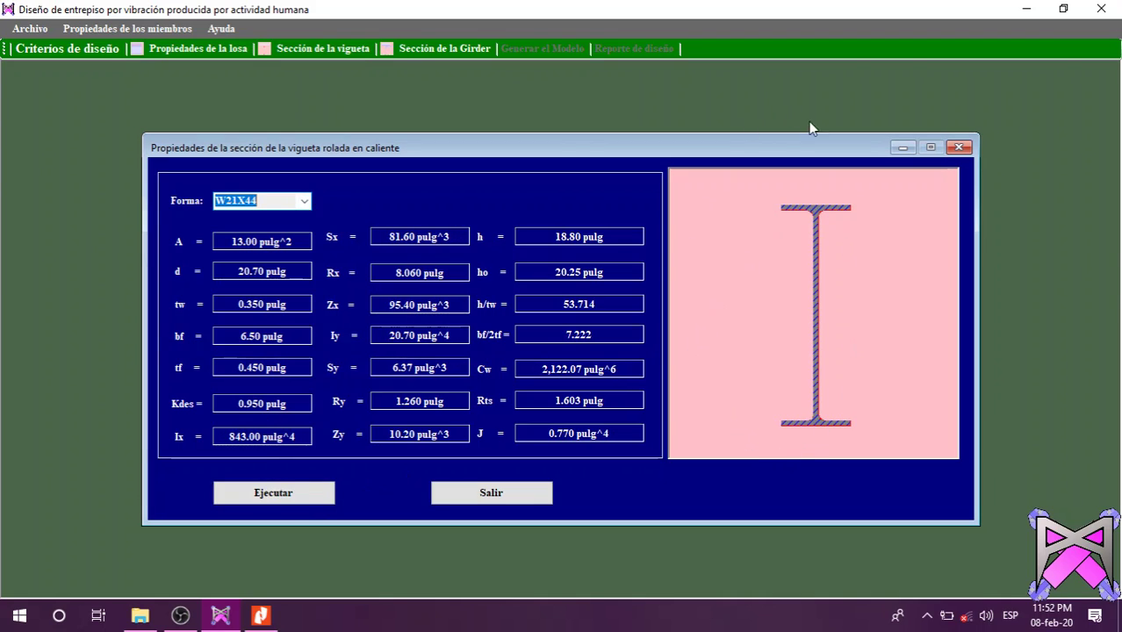
Step: Execute and accept the W21X44 joist section properties, continue to the girder section, and generate the bridge floor model
left_click(274, 494)
left_click(648, 357)
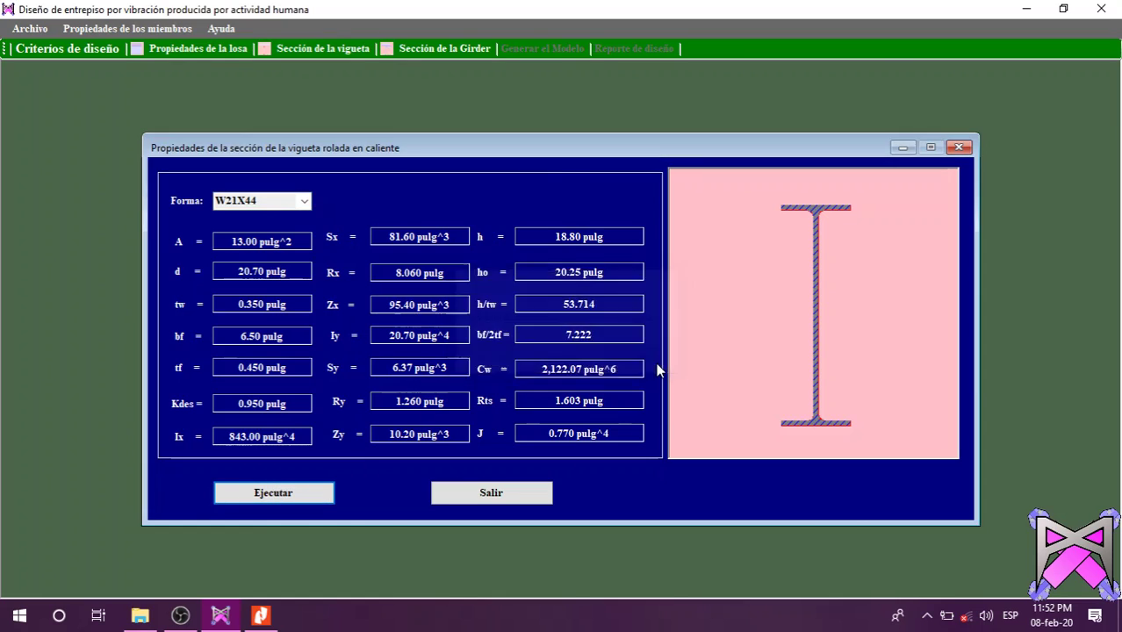
left_click(659, 367)
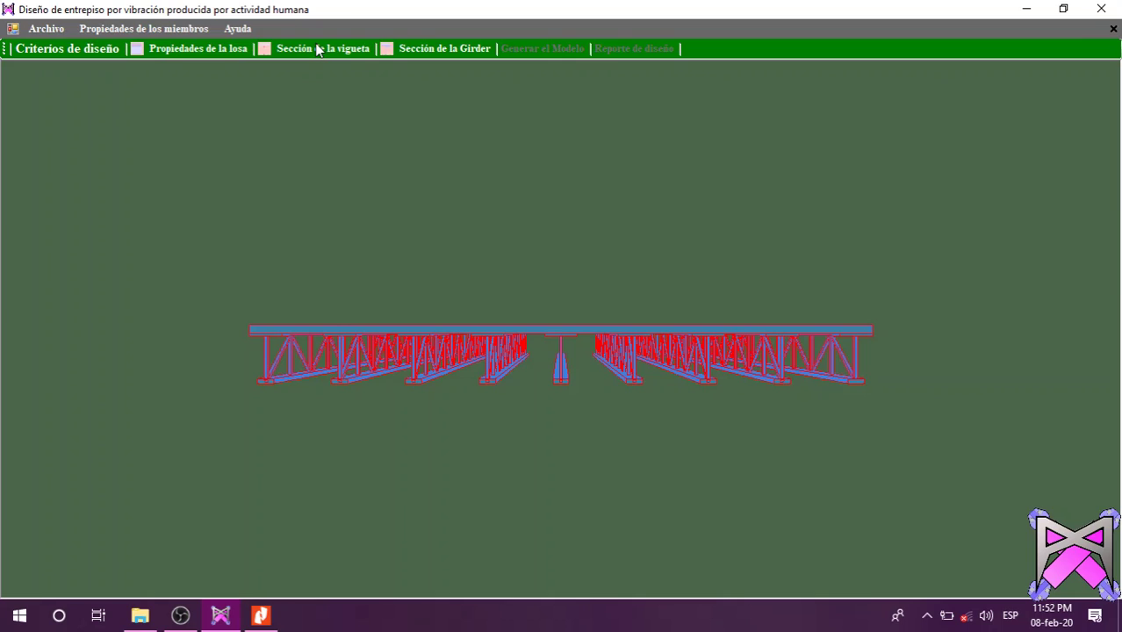
left_click(390, 48)
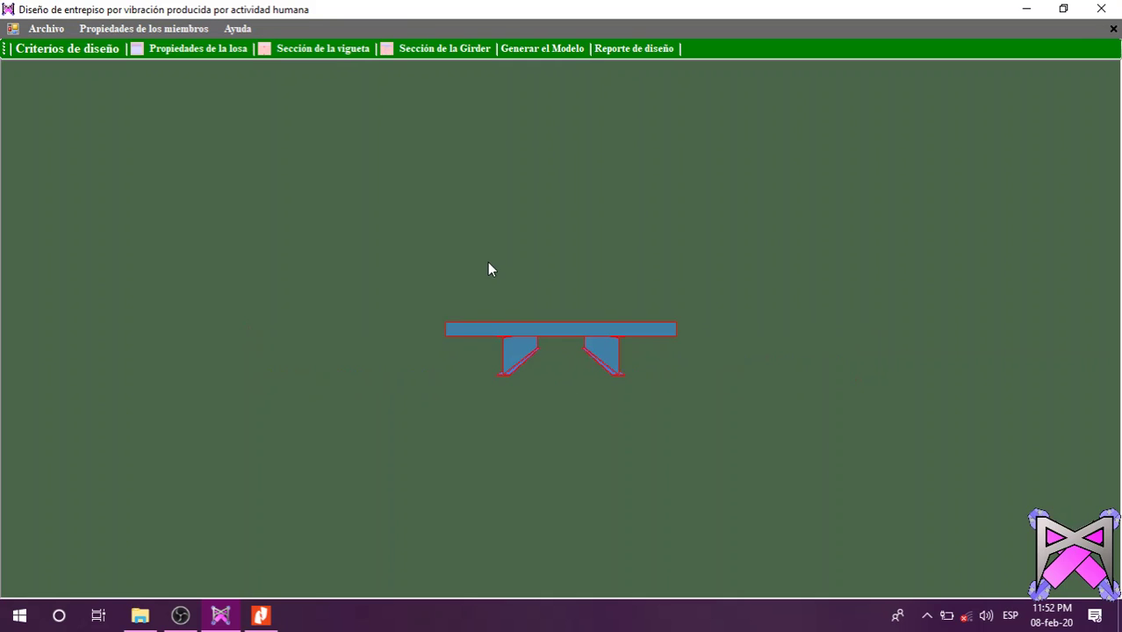
Step: Examine the generated bridge floor model up close and from below, the front and above, checking the slab and its two joists
scroll(554, 371, "up", 5)
scroll(554, 365, "up", 6)
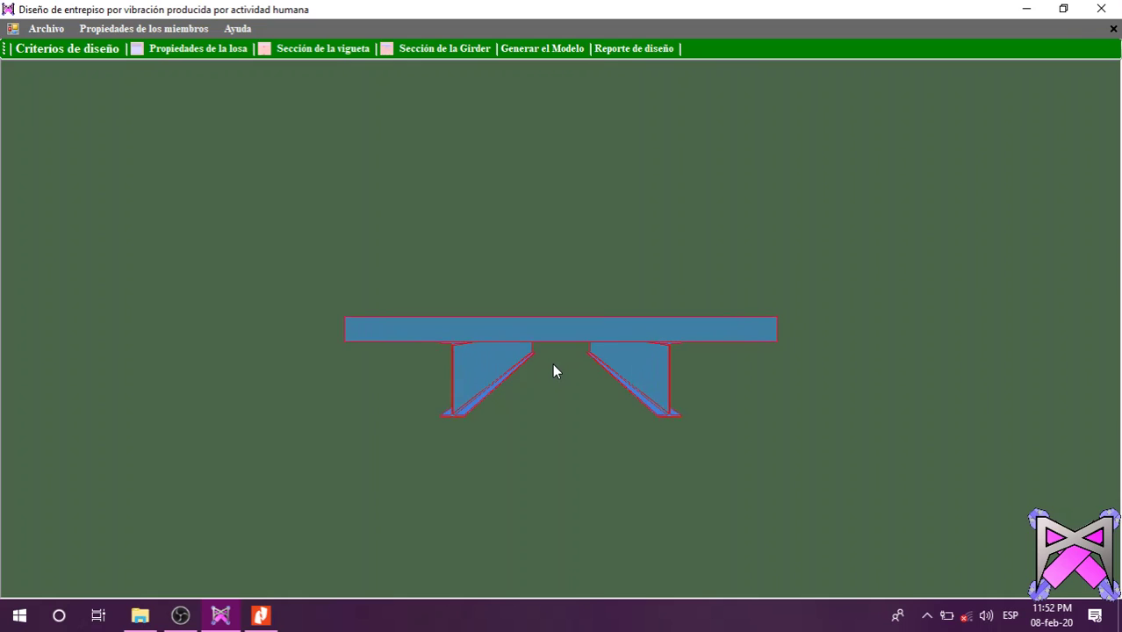
scroll(553, 364, "up", 6)
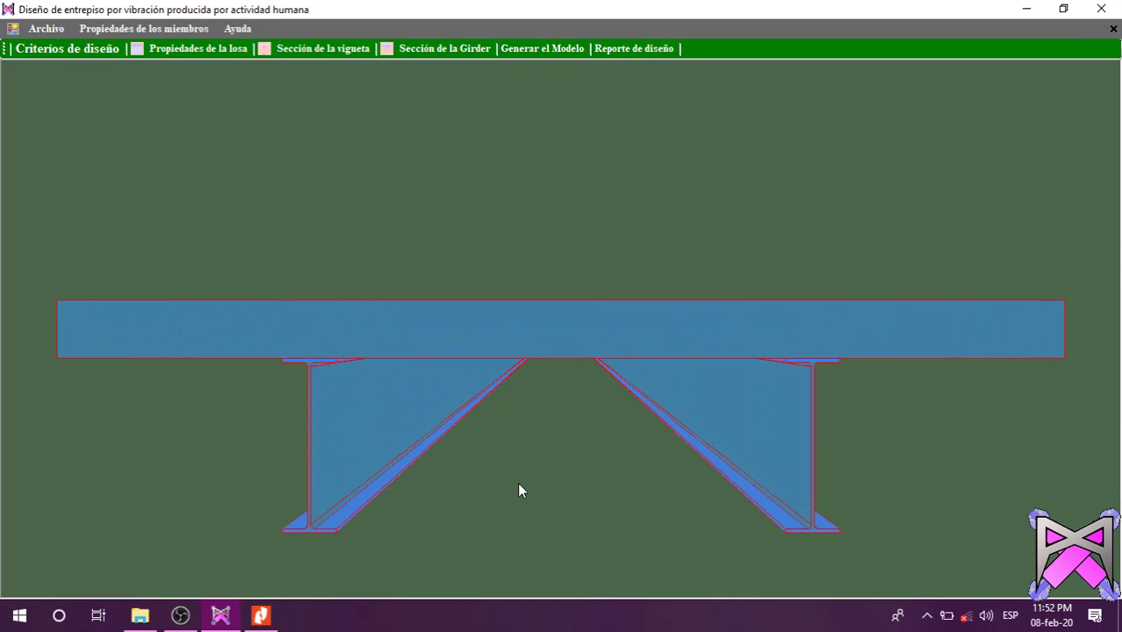
left_click_drag(522, 358, 845, 244)
scroll(839, 242, "up", 6)
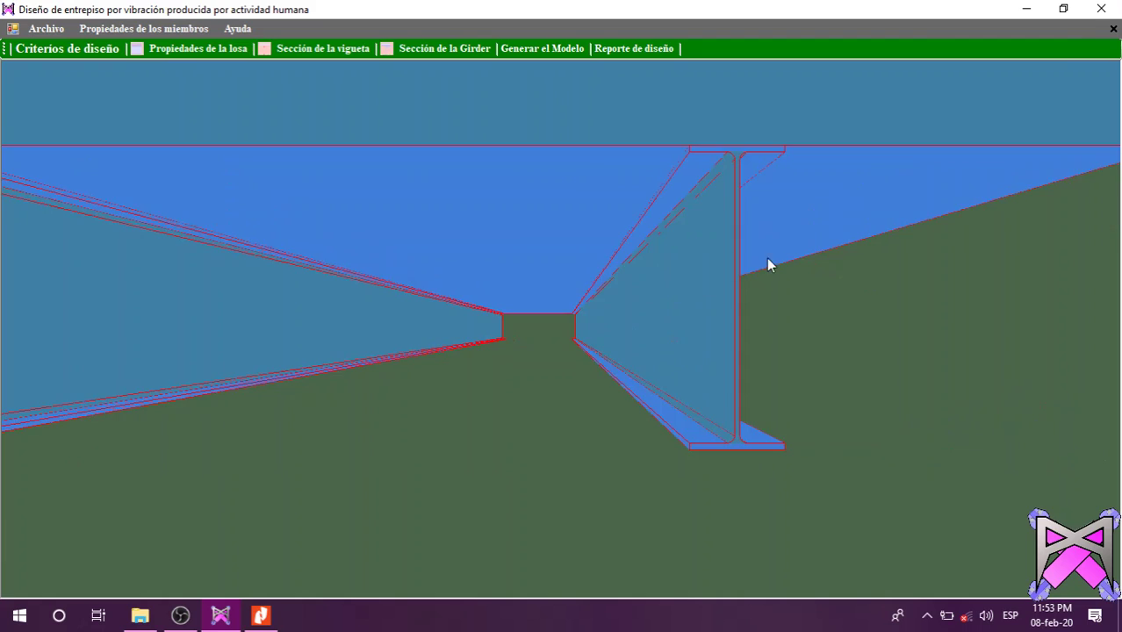
scroll(559, 422, "down", 5)
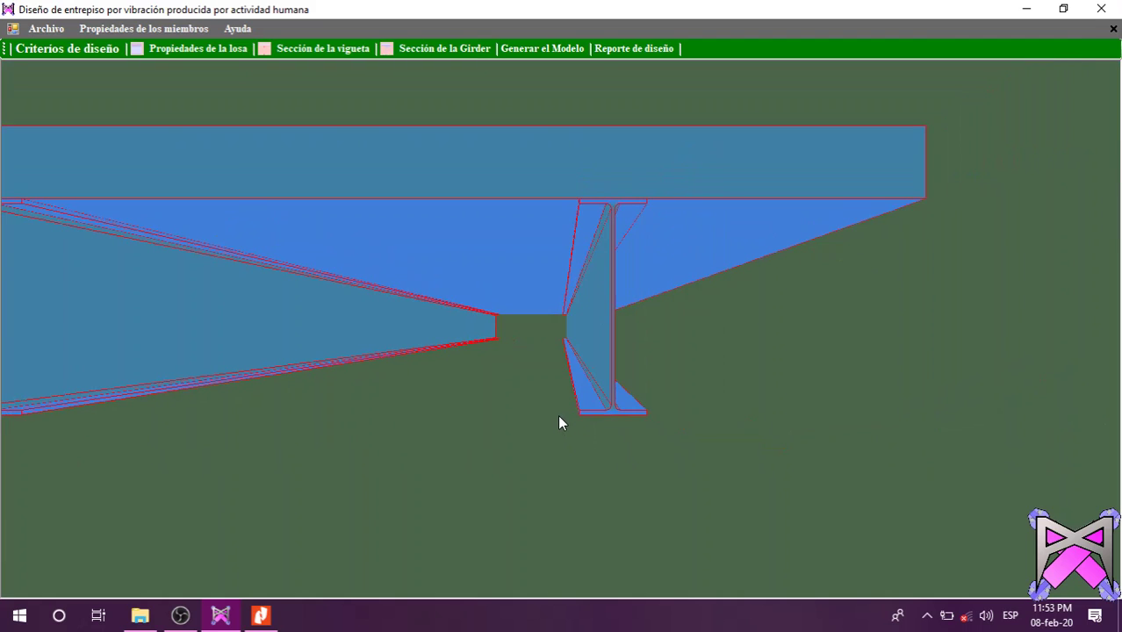
scroll(409, 346, "down", 2)
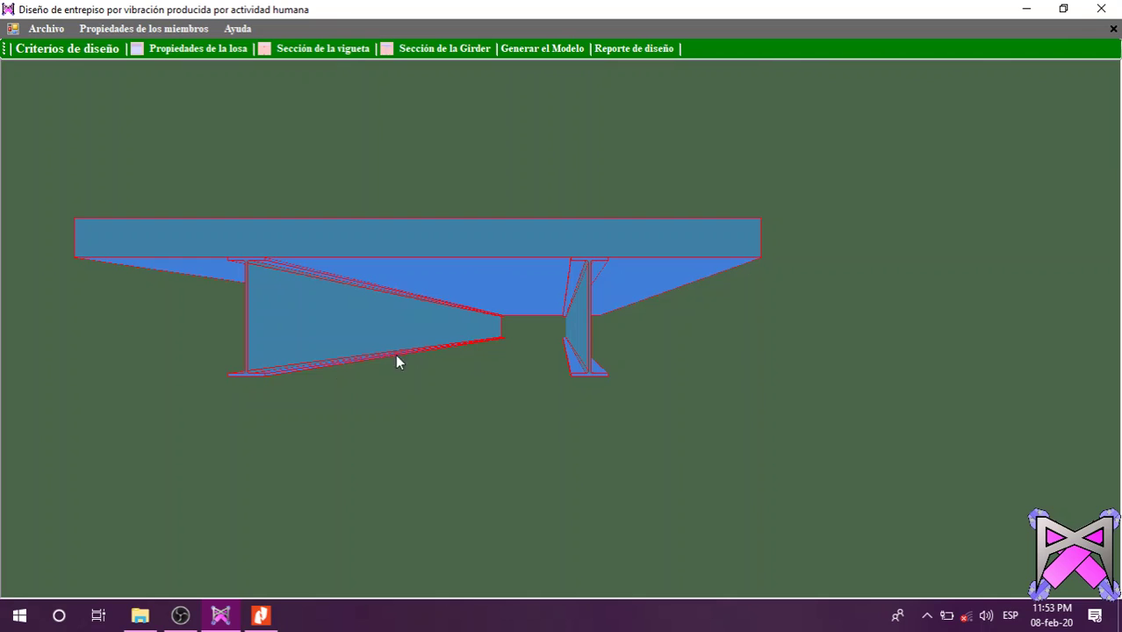
key("Right")
key("Right")
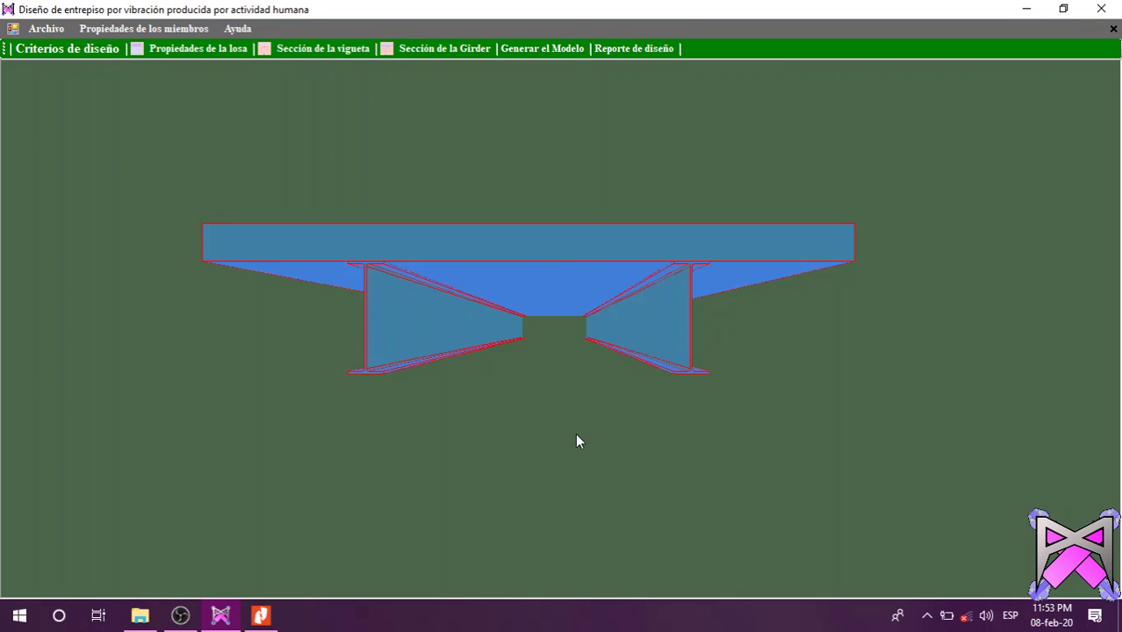
scroll(518, 335, "down", 3)
scroll(518, 335, "down", 1)
left_click_drag(541, 406, 597, 219)
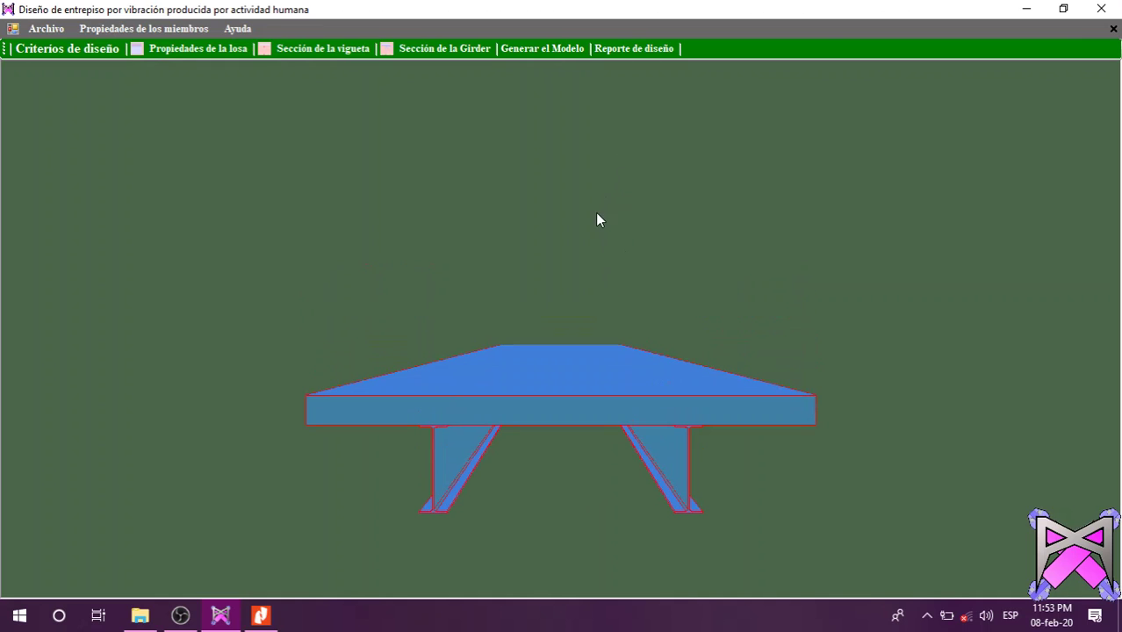
Step: Open the design report (Reporte de diseño) for the pedestrian bridge and clear the selection of its text
left_click(637, 48)
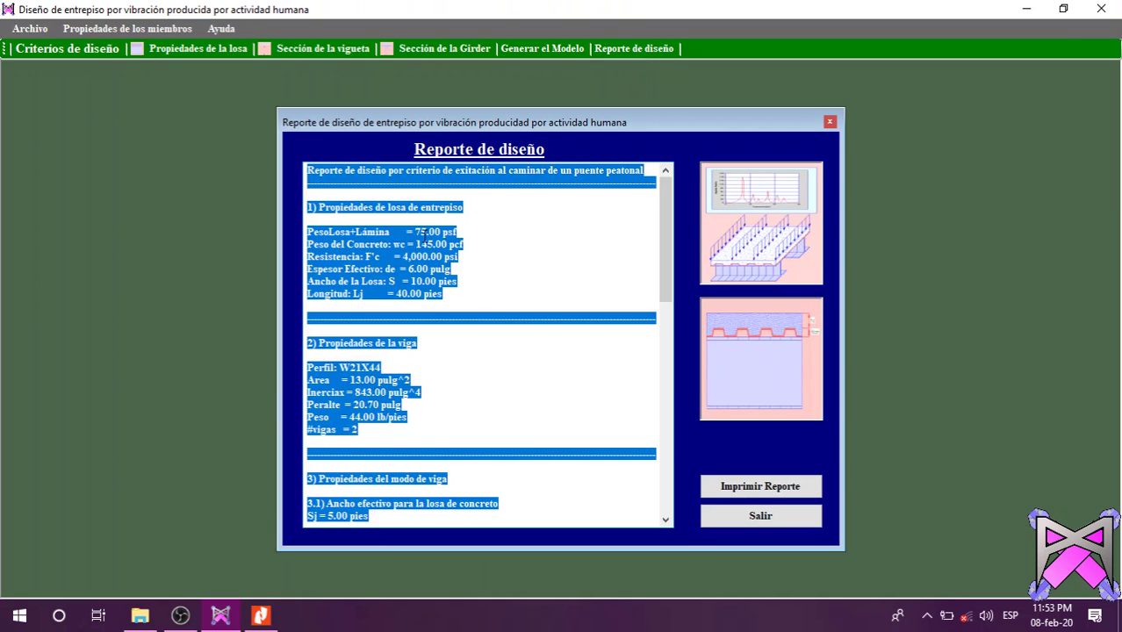
left_click(478, 203)
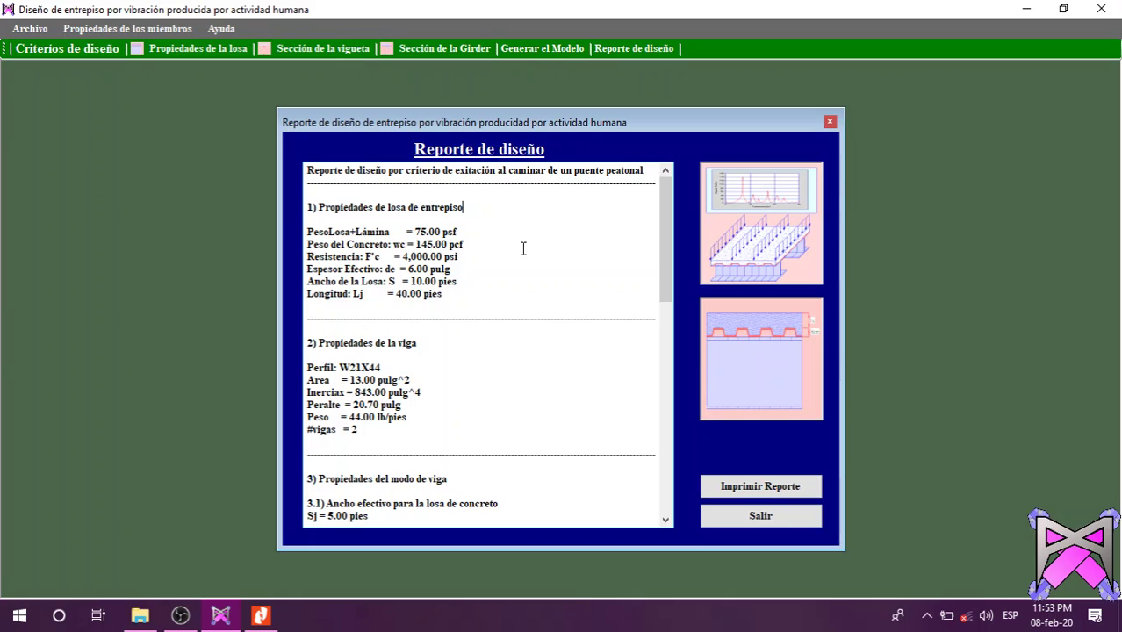